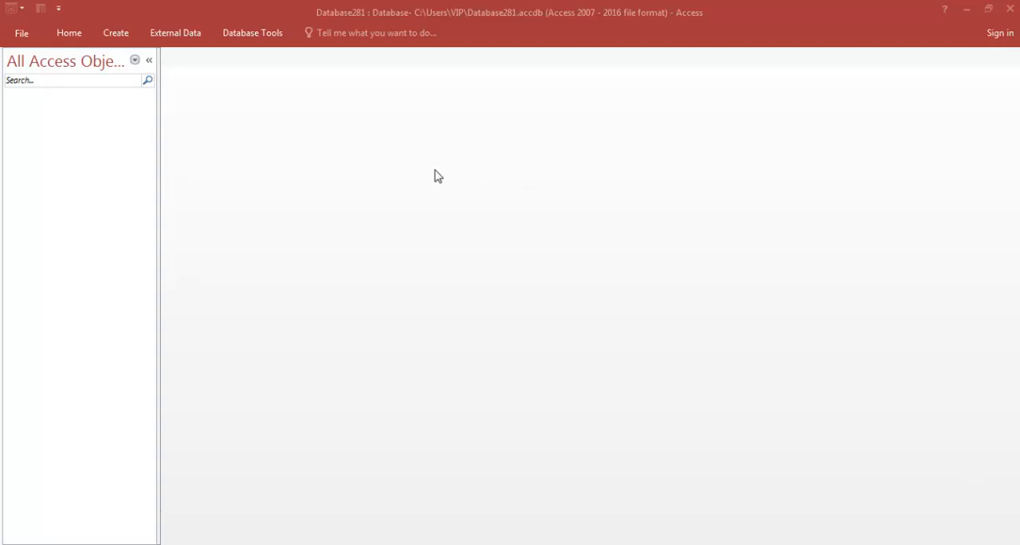
Create a new blank table in Datasheet view.
left_click(67, 33)
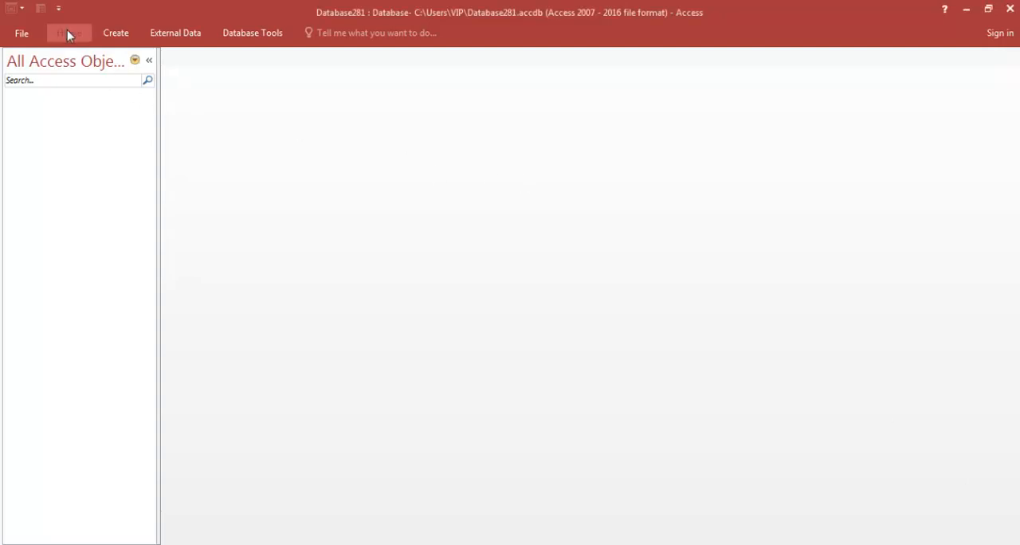
left_click(68, 34)
left_click(113, 38)
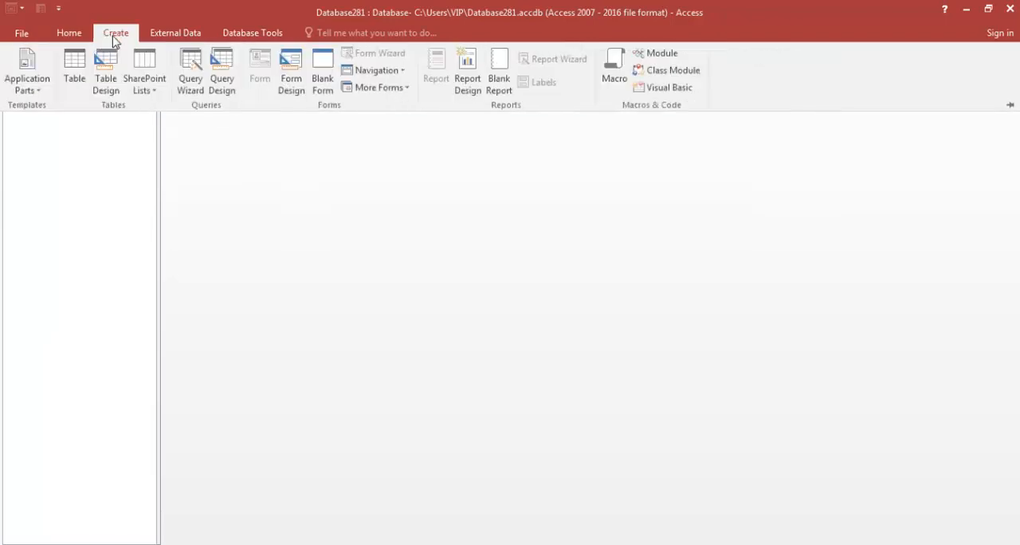
left_click(74, 68)
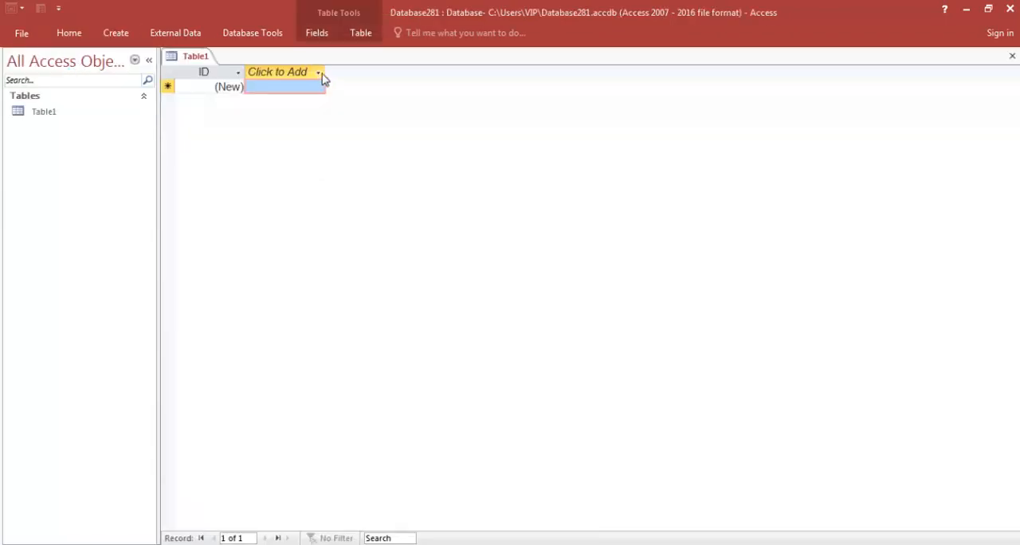
Add three fields to the table: a Short Text field, a Number field, and another Short Text field.
left_click(318, 73)
left_click(314, 92)
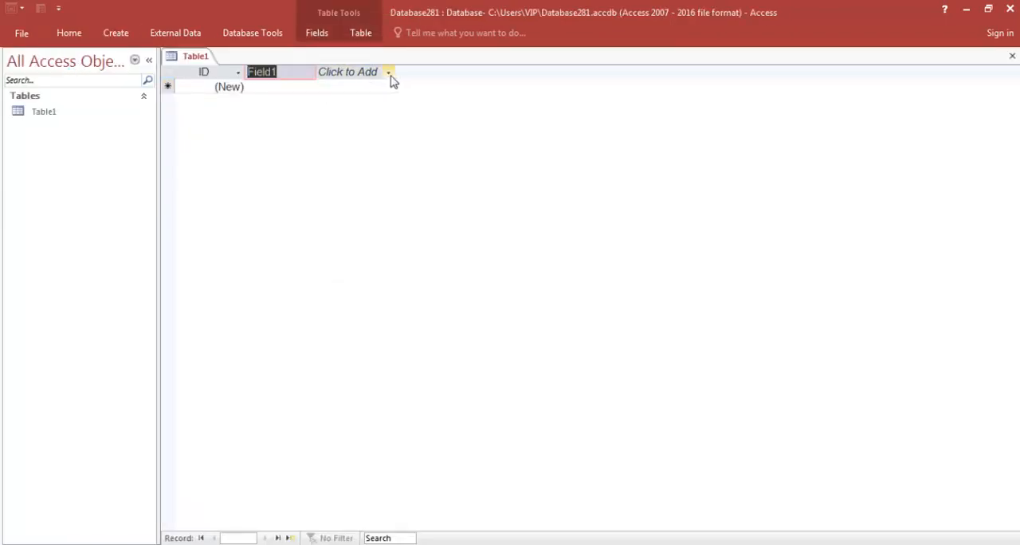
left_click(390, 77)
left_click(382, 91)
left_click(454, 77)
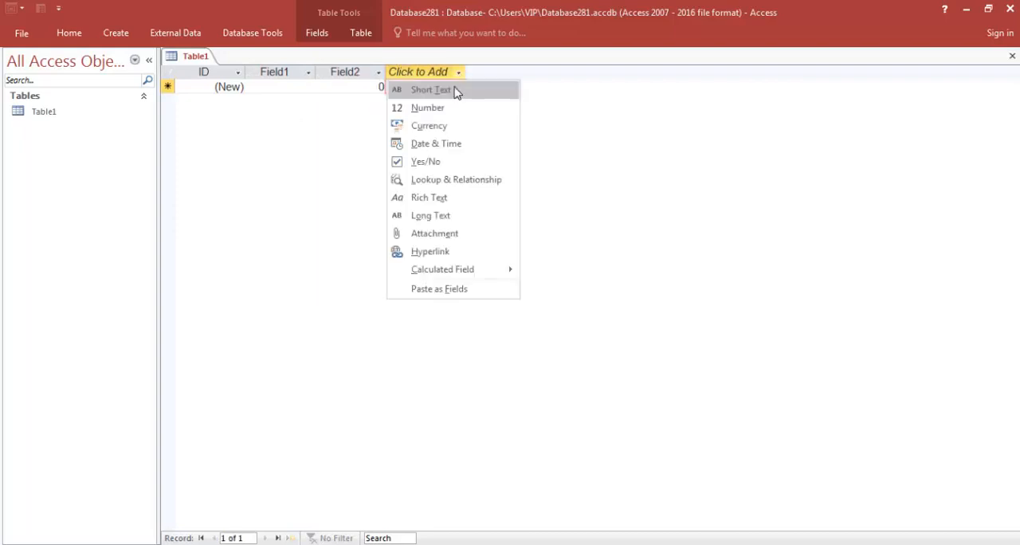
left_click(456, 90)
Rename the first two added fields to الاسم and رقم الهاتف.
double_click(289, 73)
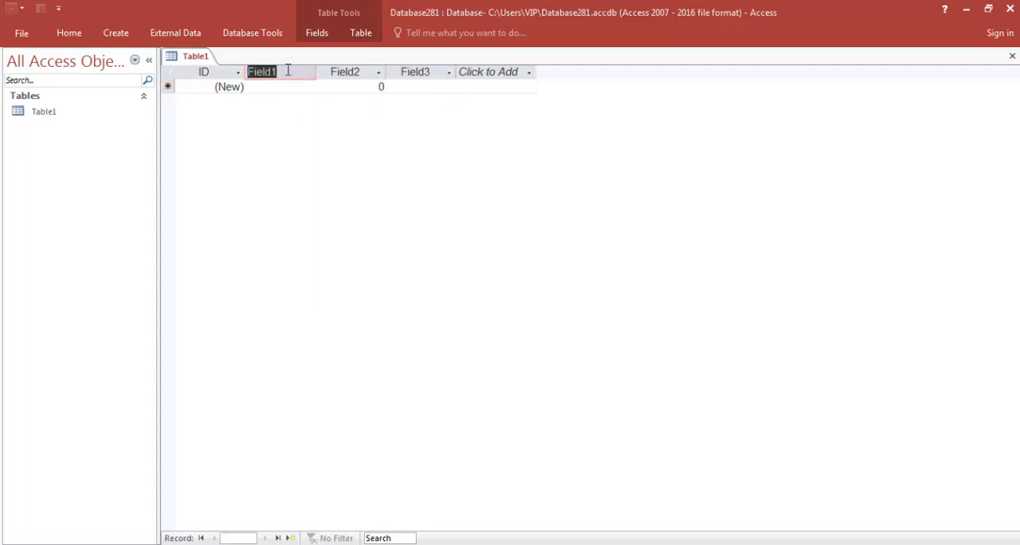
type("N")
double_click(335, 73)
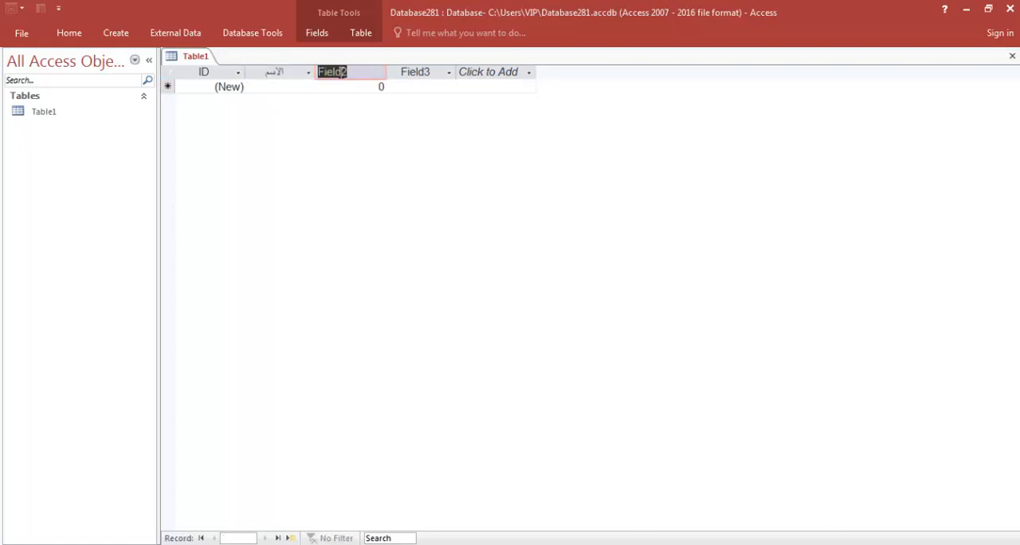
type("رقم الهاتف")
Rename the third added field to العنوان.
left_click(410, 74)
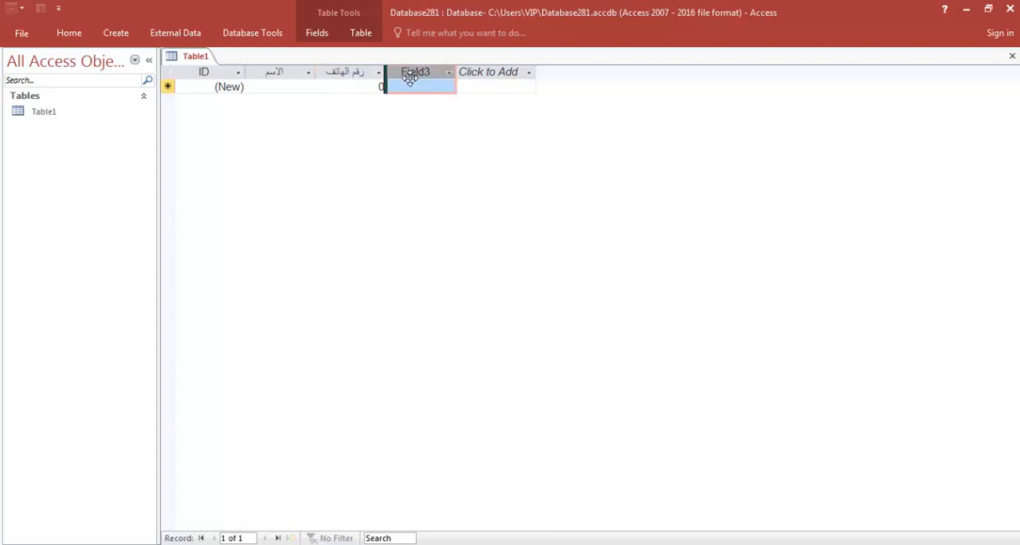
double_click(410, 73)
type("ال")
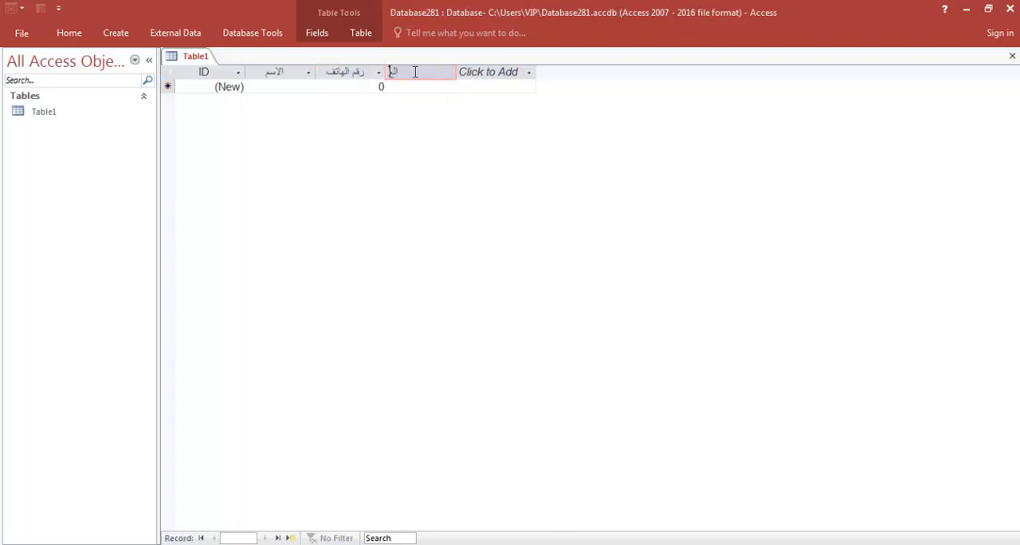
type("عنوان")
key("Return")
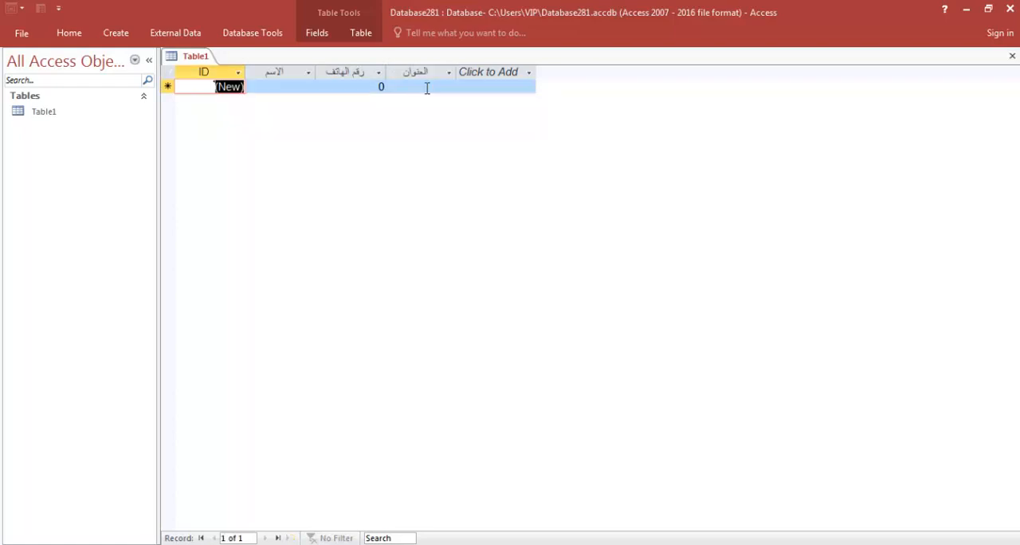
Create a form based on the table, saving the table first.
left_click(126, 35)
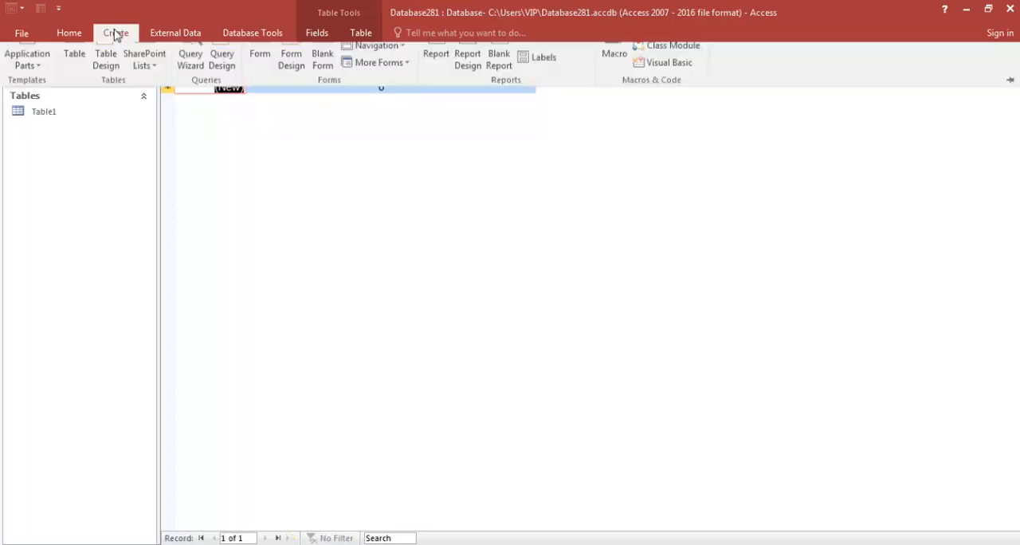
left_click(268, 65)
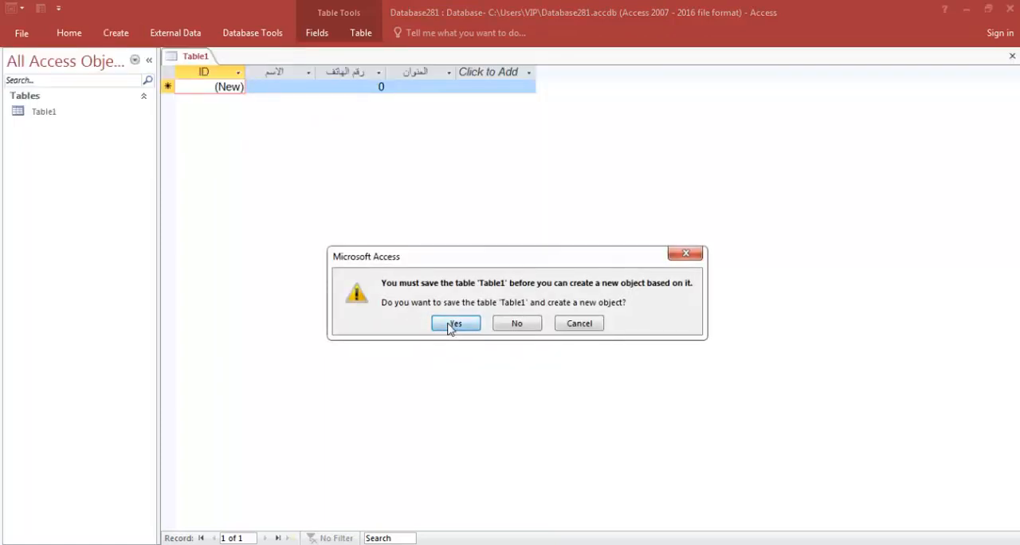
left_click(451, 326)
left_click(497, 228)
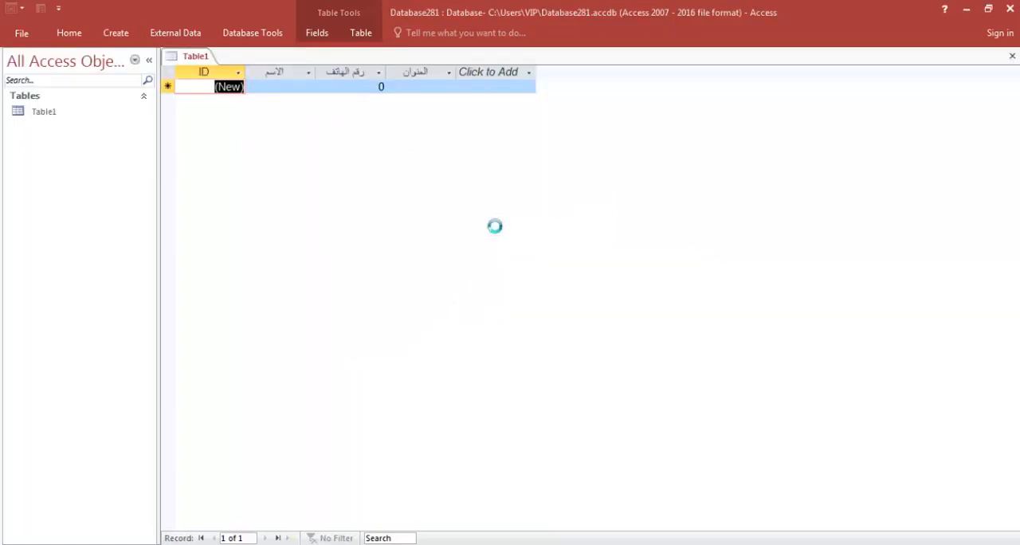
Close the new form and save it under its default name.
left_click(1011, 58)
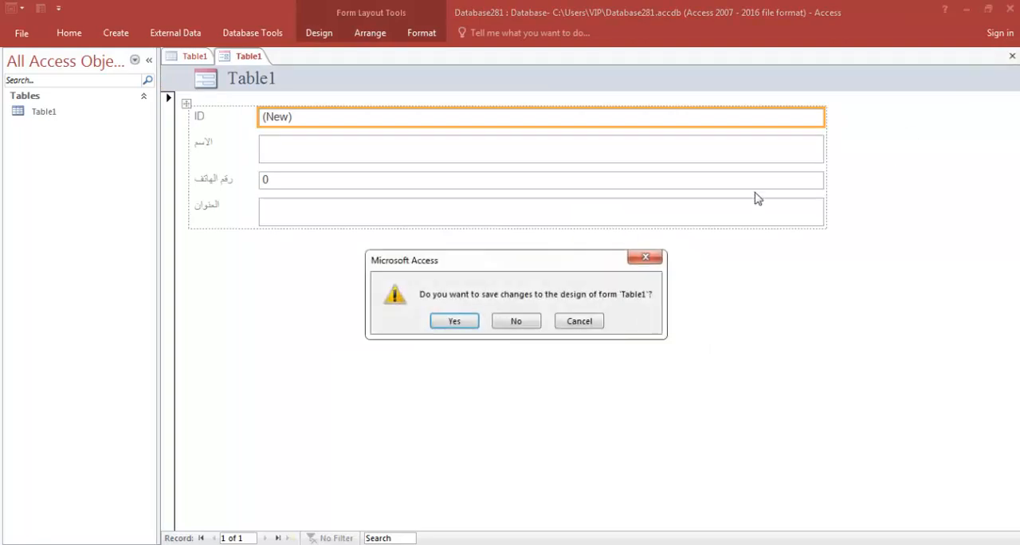
left_click(474, 325)
left_click(490, 226)
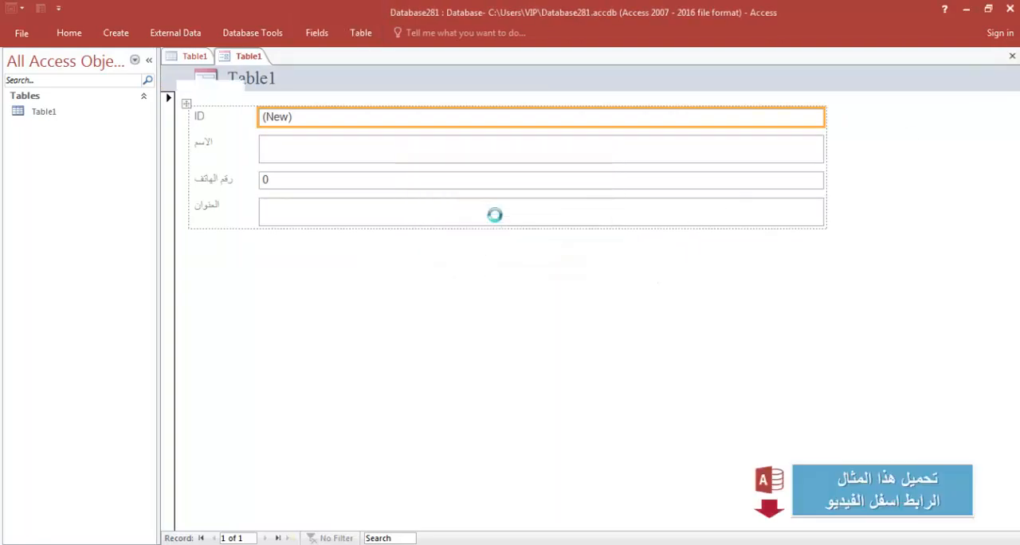
Open the saved form and enter the first record's person name and phone number.
double_click(53, 144)
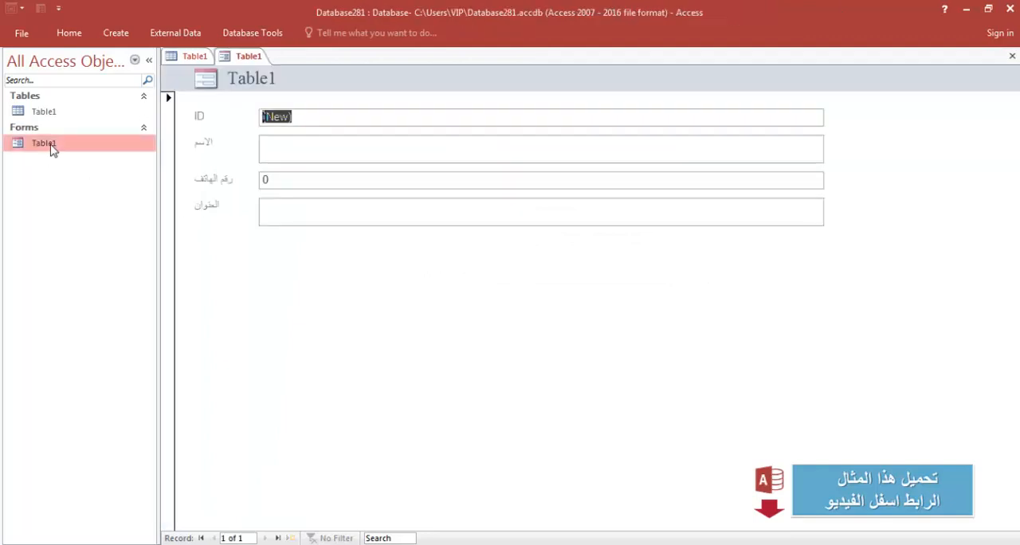
left_click(380, 148)
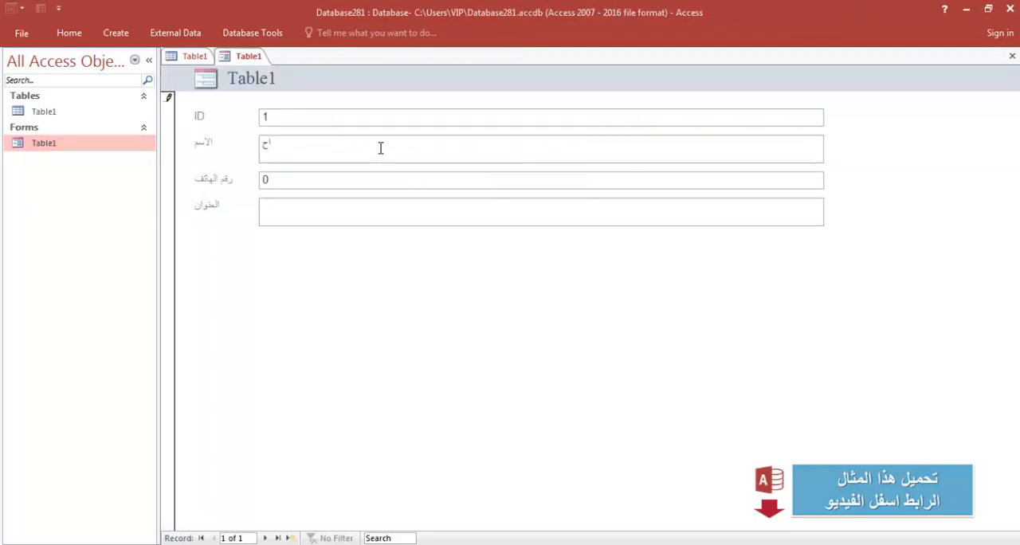
left_click(398, 173)
type("125155115")
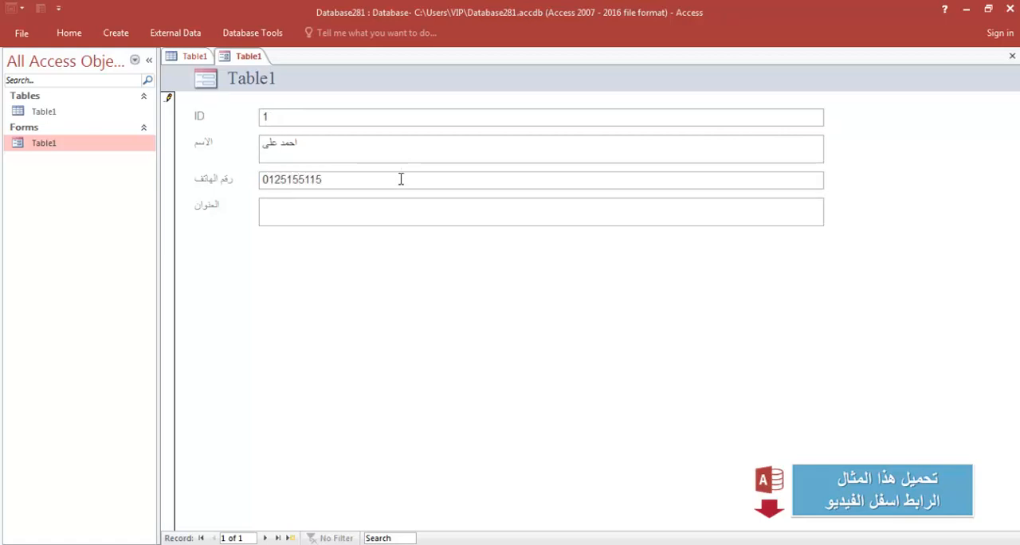
Enter the first record's address.
left_click(406, 213)
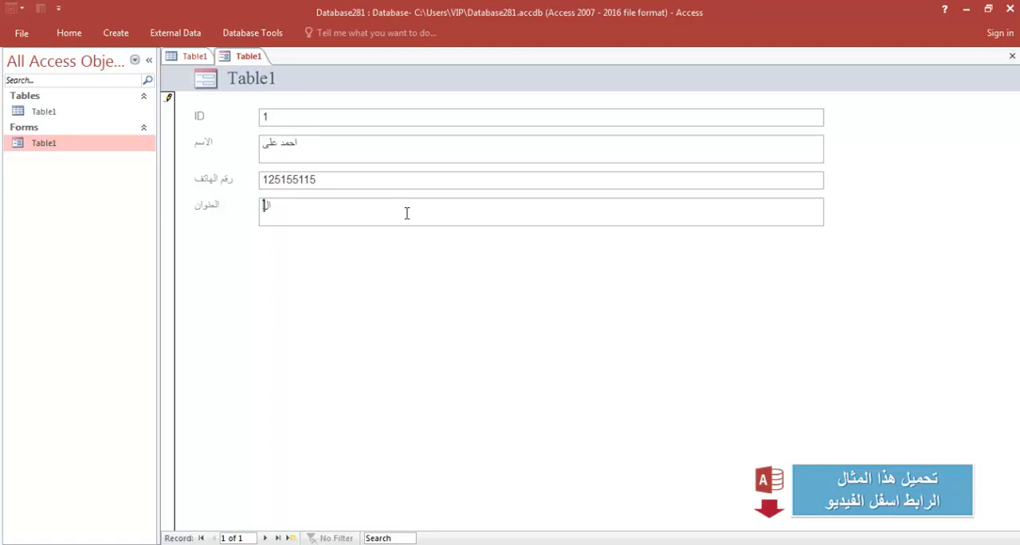
type("المنيب منطقة البحر الاعظم")
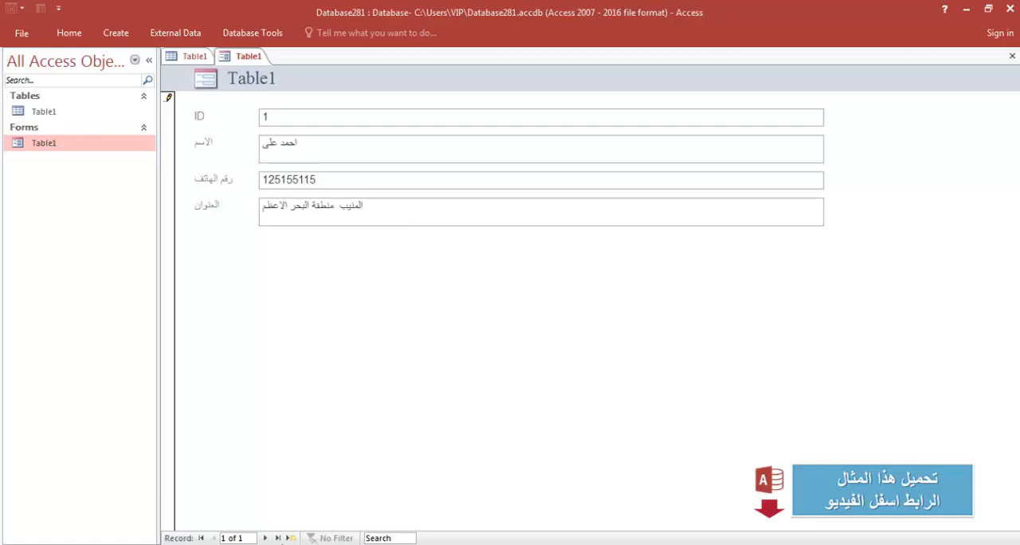
Move to a new record and enter the second person's name and phone number.
left_click(291, 538)
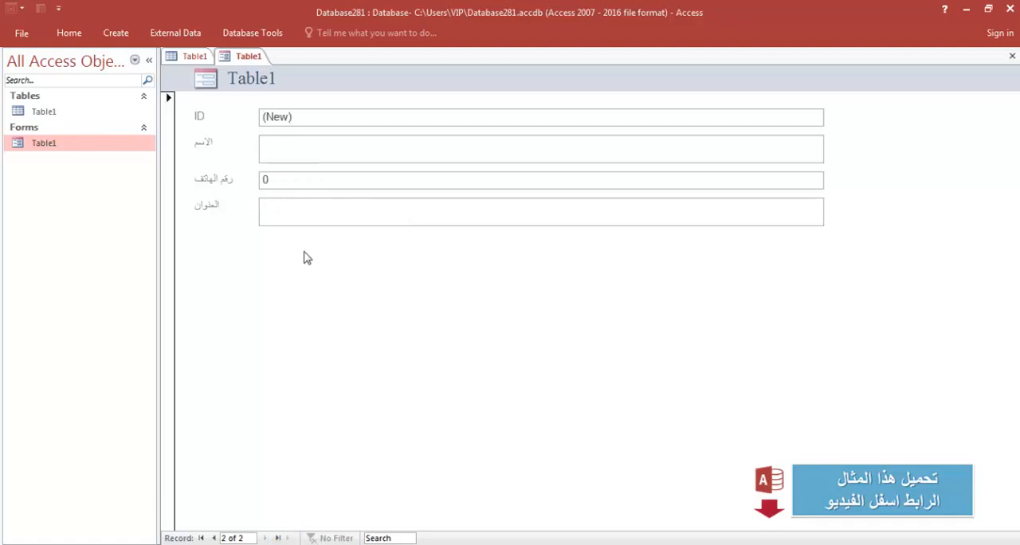
left_click(317, 154)
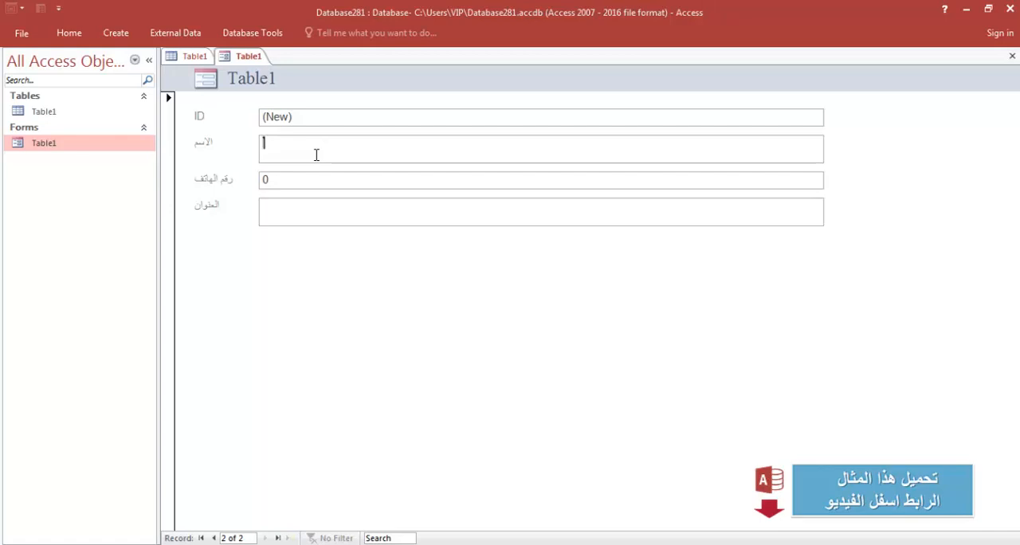
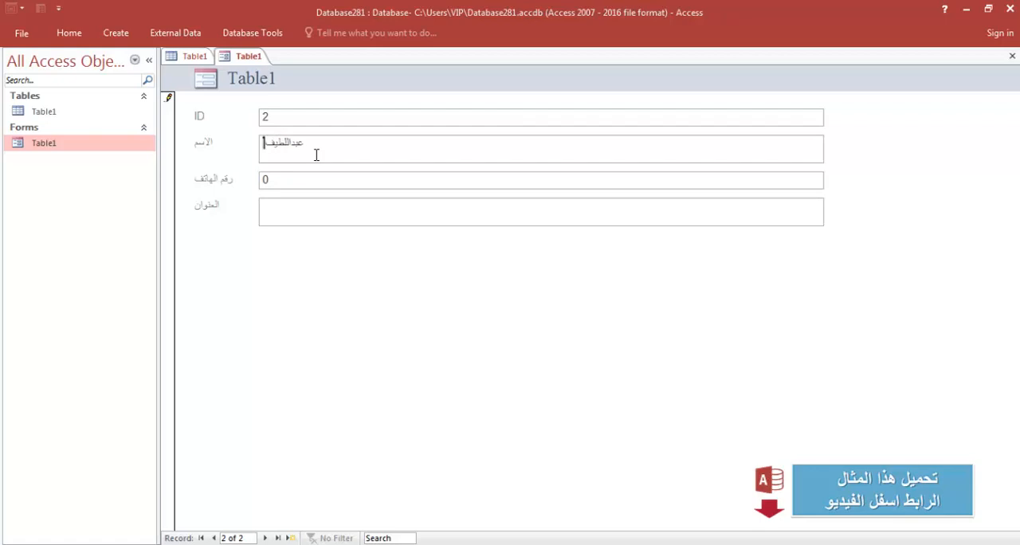
key("Tab")
type("151512545")
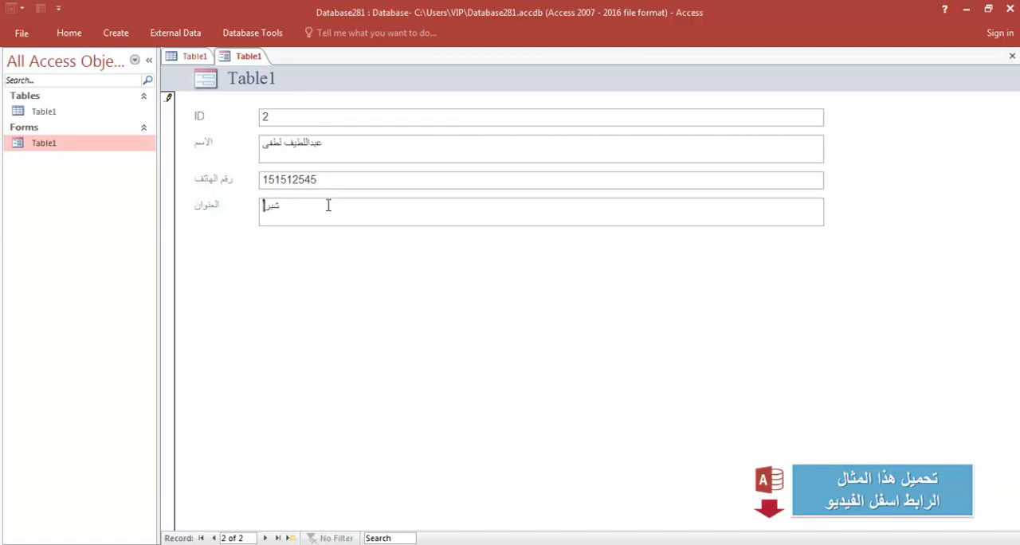
Enter the second record's address.
left_click(328, 205)
type("شبرا الخيمة")
Move to a new record and enter the third person's name and phone number.
left_click(290, 538)
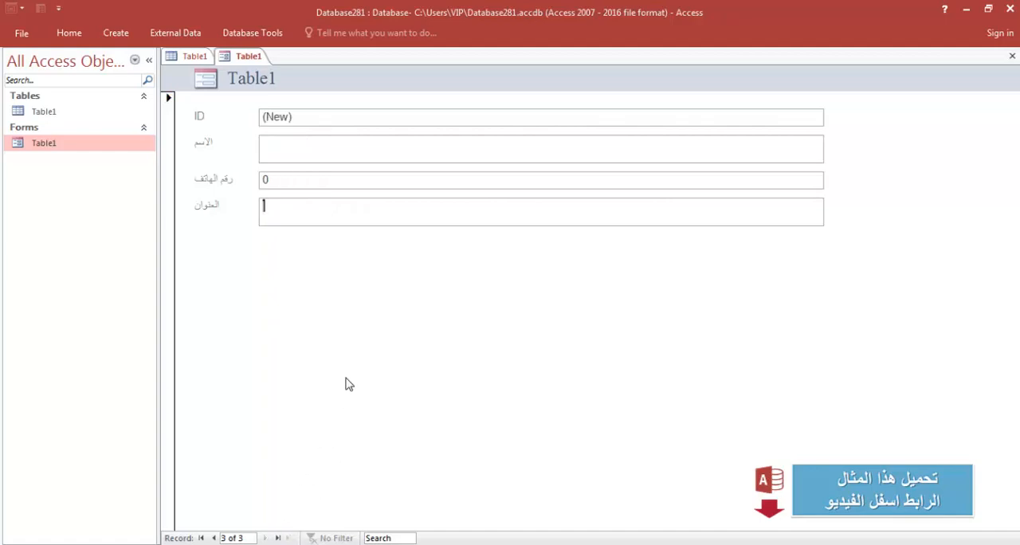
left_click(327, 157)
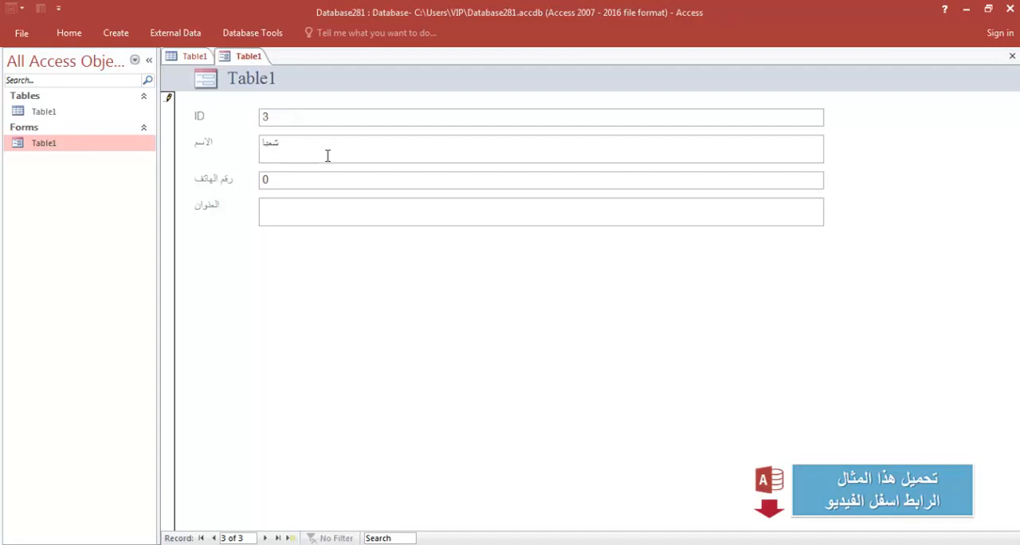
left_click(270, 180)
Enter the third record's address and move on to a new blank record.
left_click(324, 216)
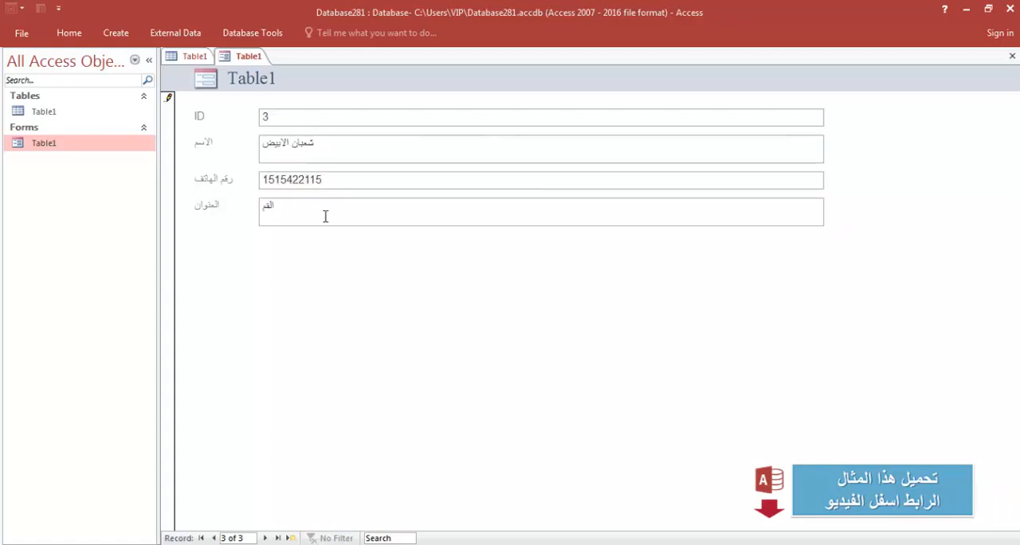
type("القناطر الخيرية")
left_click(292, 538)
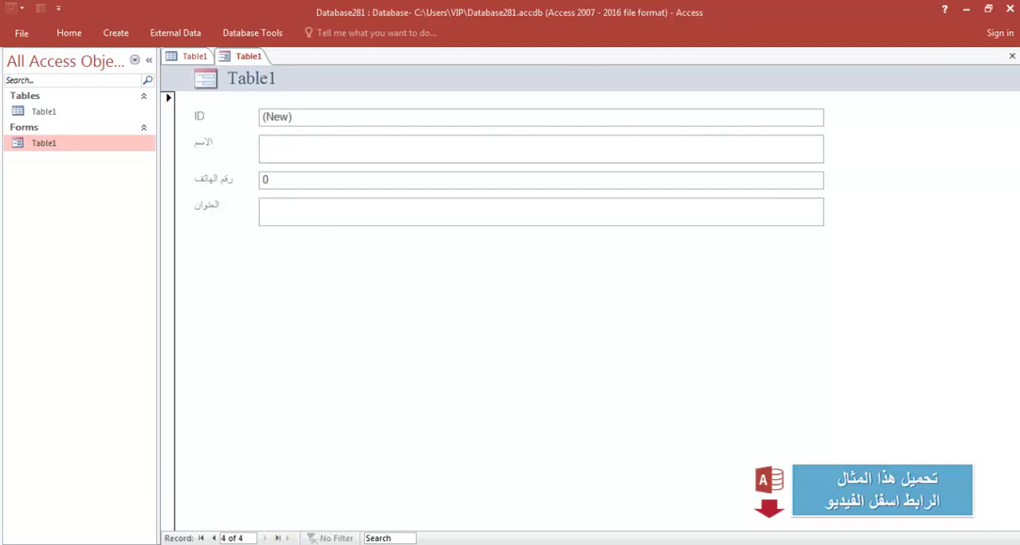
Close the open form and the table.
left_click(1012, 56)
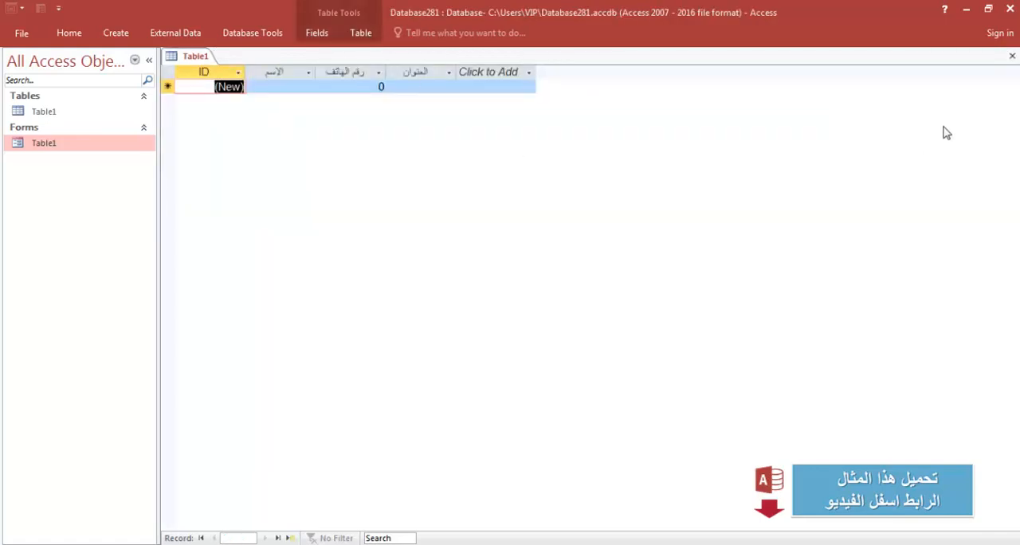
left_click(1012, 56)
Create a new form in Design view and enlarge its detail area to about 18 cm by 13 cm.
left_click(67, 35)
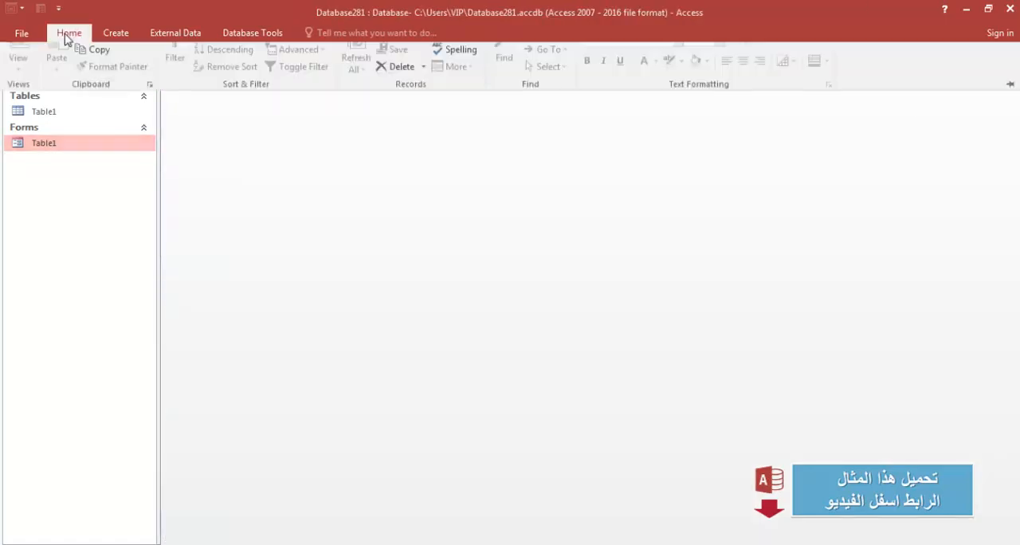
left_click(119, 35)
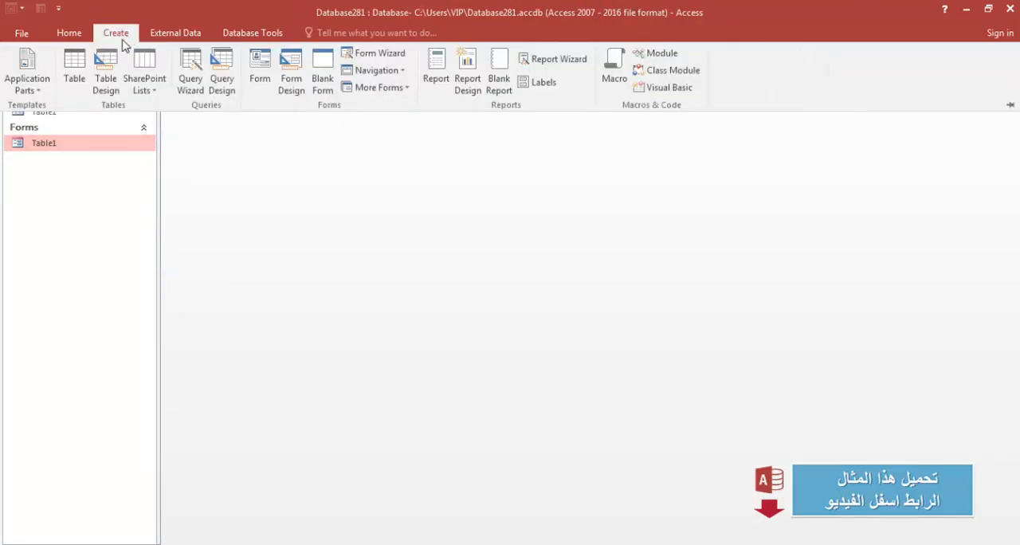
left_click(291, 72)
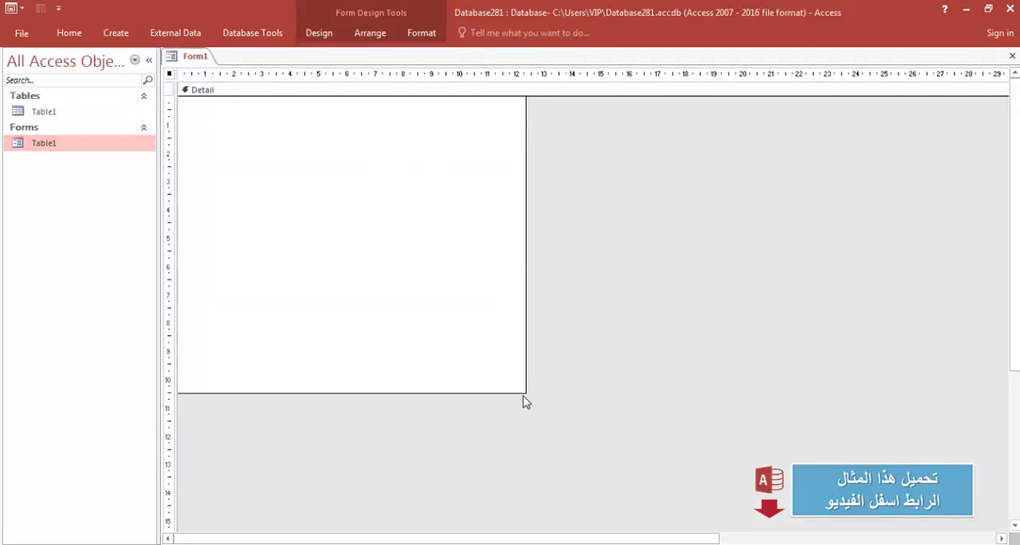
left_click_drag(525, 392, 695, 469)
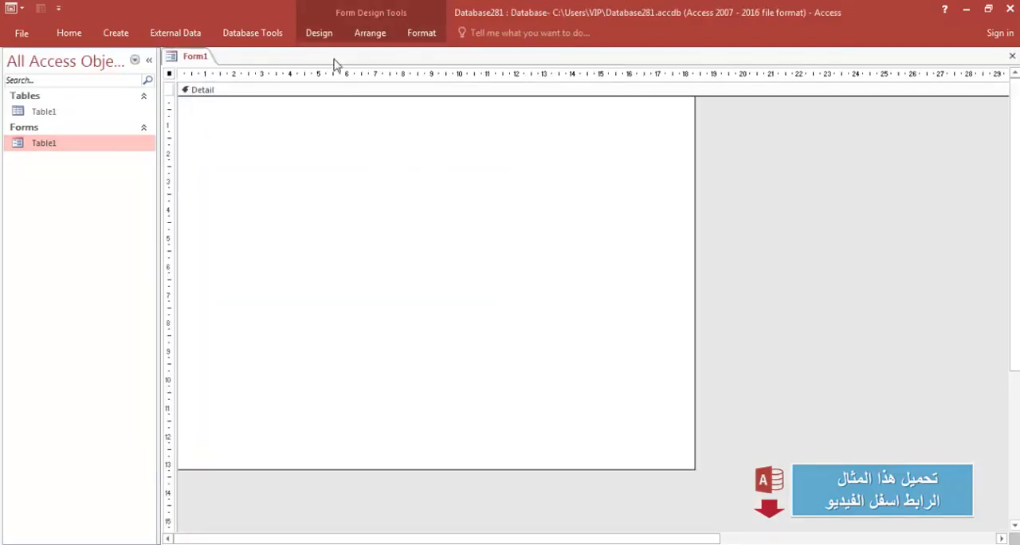
Draw a command button near the upper right of the form's detail area.
left_click(319, 32)
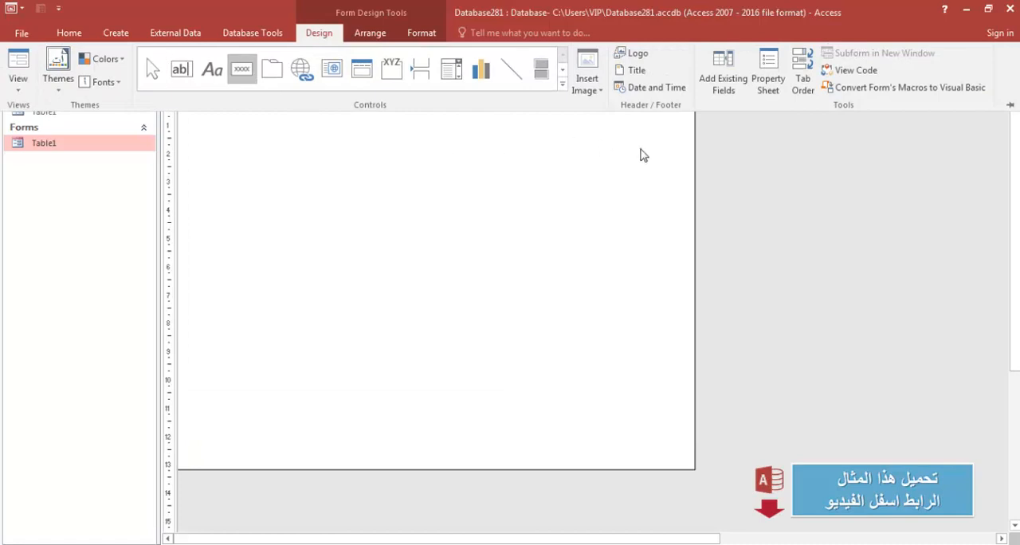
left_click_drag(659, 151, 553, 180)
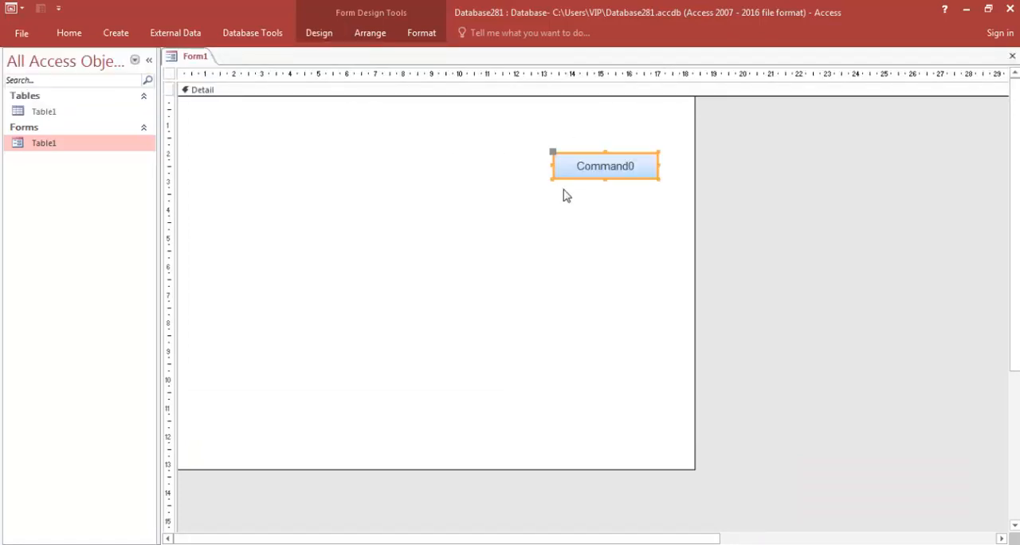
Duplicate the command button and caption the original button تعديل.
key("ctrl+c")
key("ctrl+v")
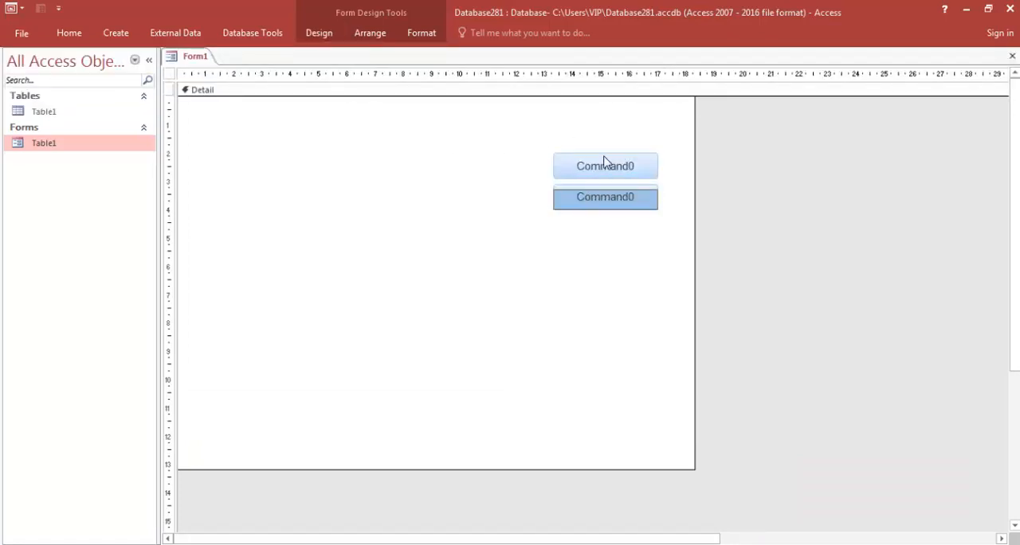
left_click(605, 163)
double_click(606, 163)
key("BackSpace")
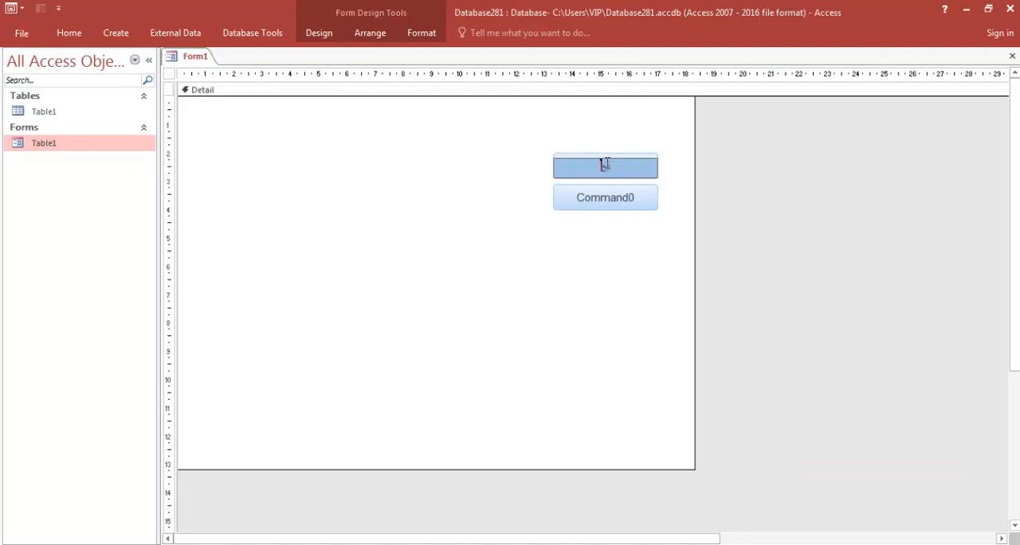
Caption the duplicated button ادخال جديد.
left_click(615, 205)
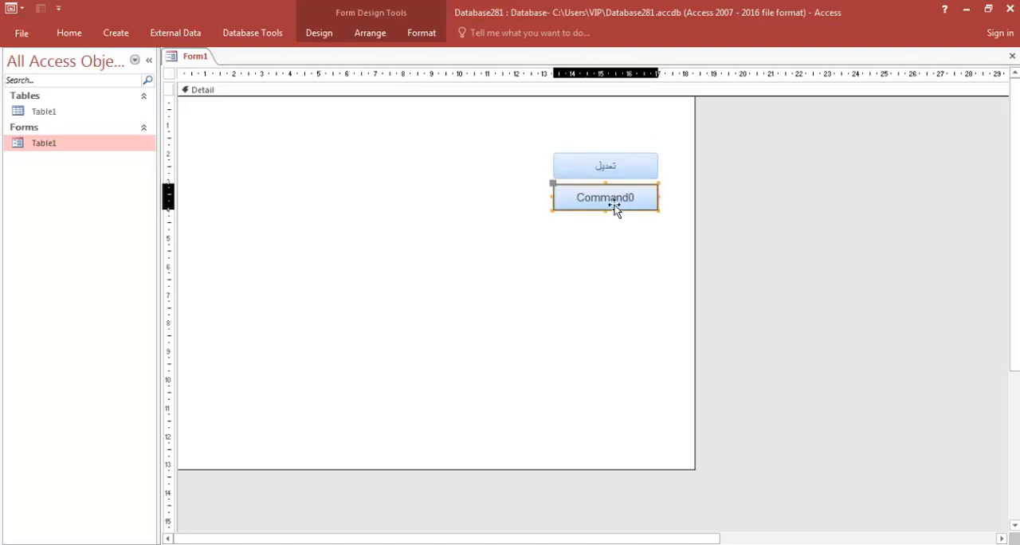
double_click(615, 198)
key("BackSpace")
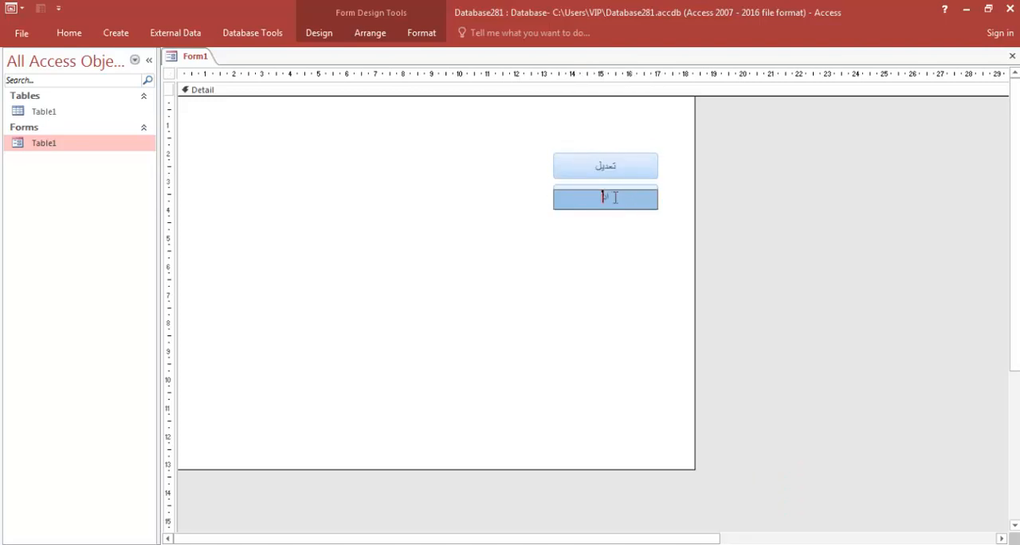
type("ادخال جديد")
left_click(601, 307)
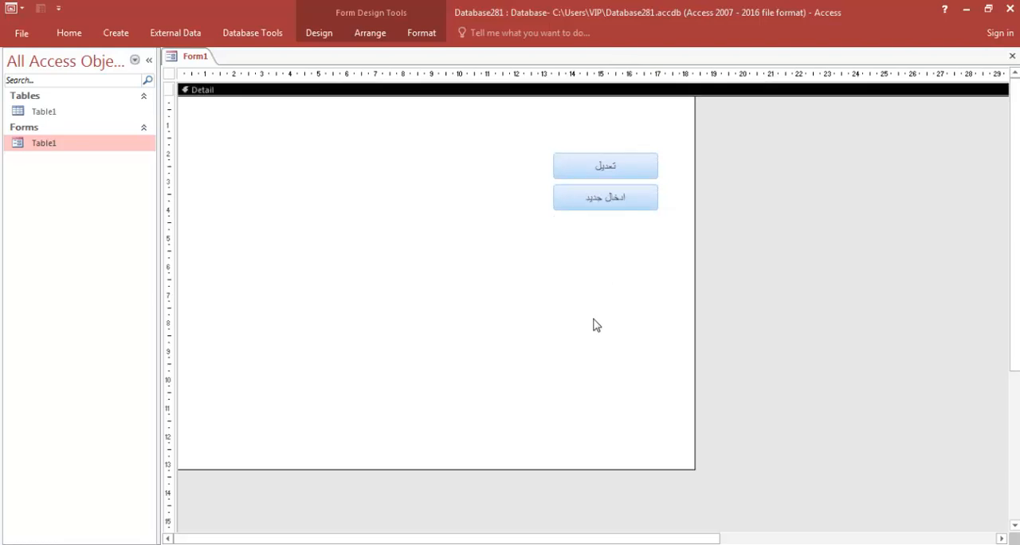
left_click(562, 543)
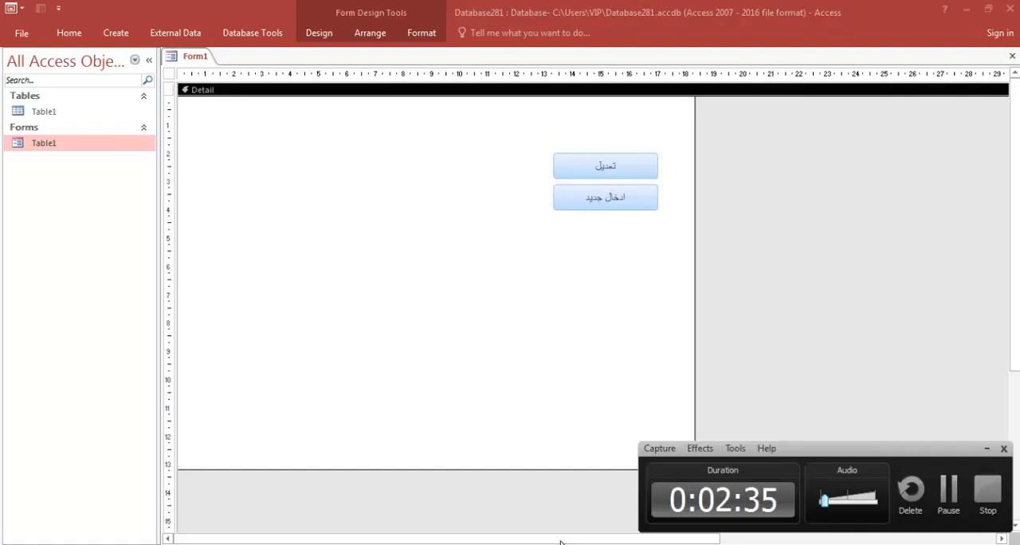
left_click(947, 496)
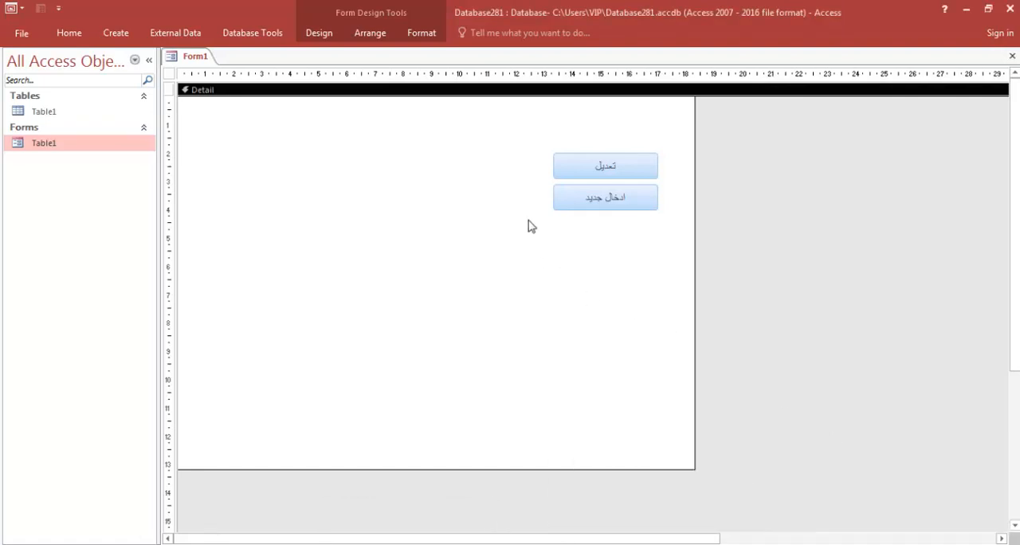
Open the Macro Builder for the تعديل button's On Click event.
left_click(593, 168)
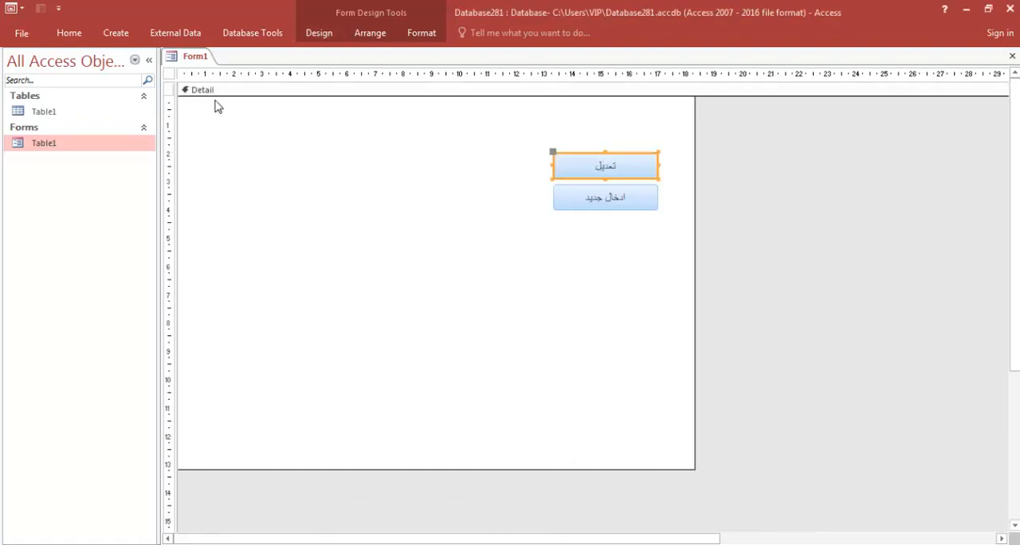
left_click(318, 36)
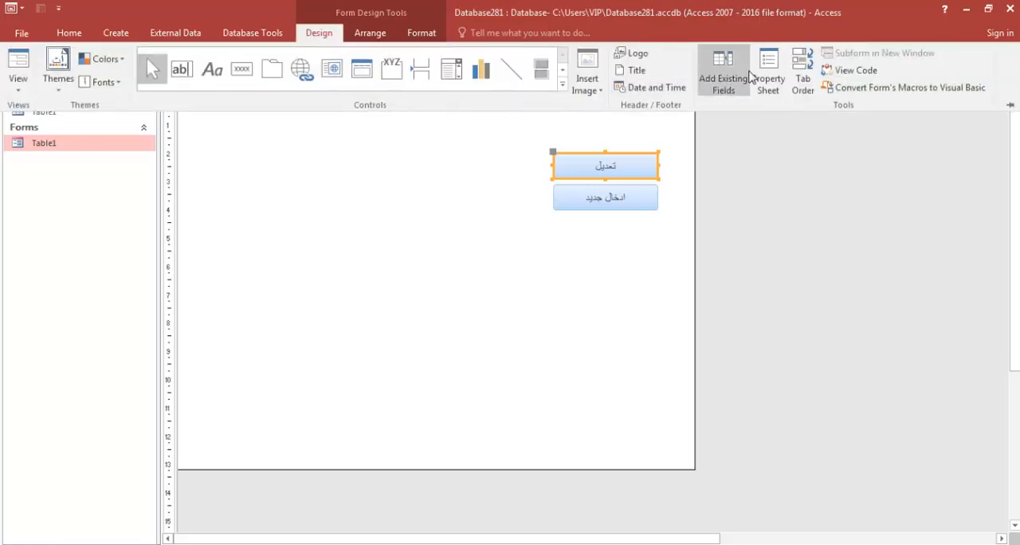
left_click(768, 80)
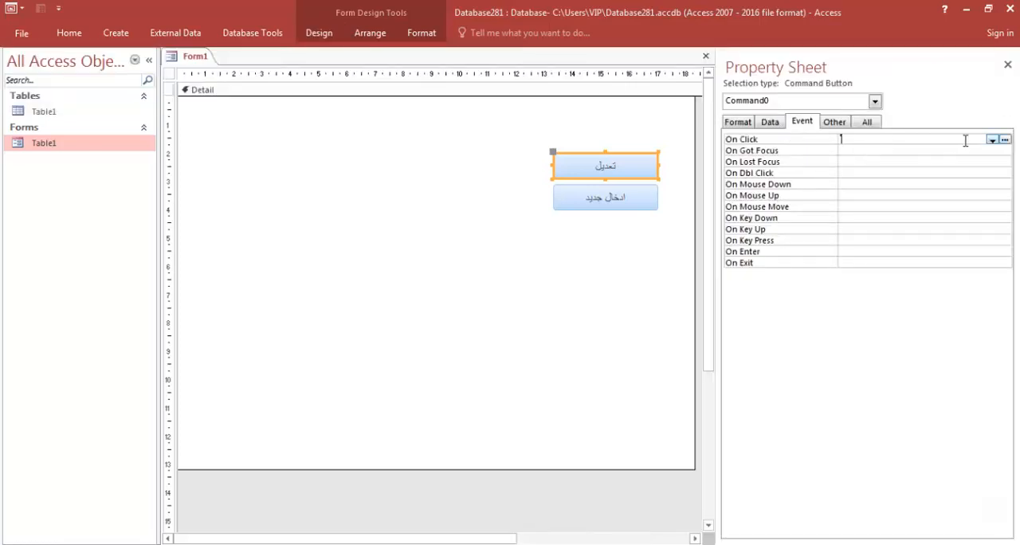
left_click(1006, 140)
left_click(486, 323)
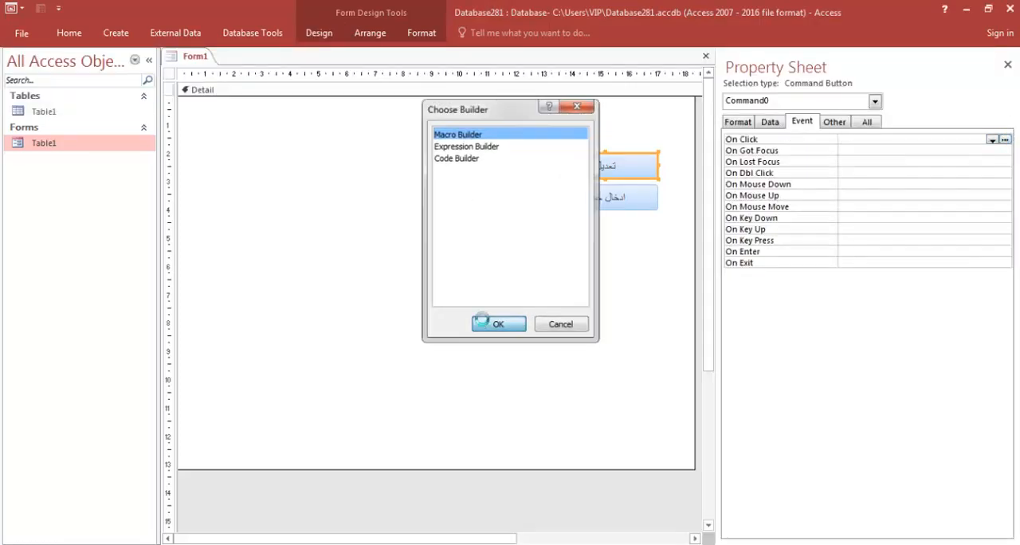
Add an OpenForm action opening the form Table1, then save and close the macro.
left_click(192, 151)
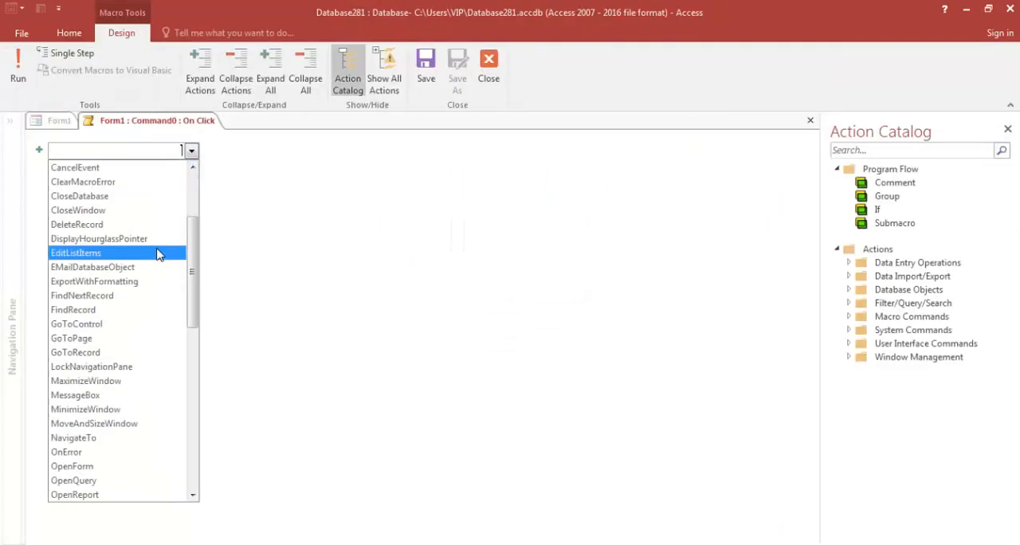
scroll(120, 383, "down", 3)
left_click(119, 336)
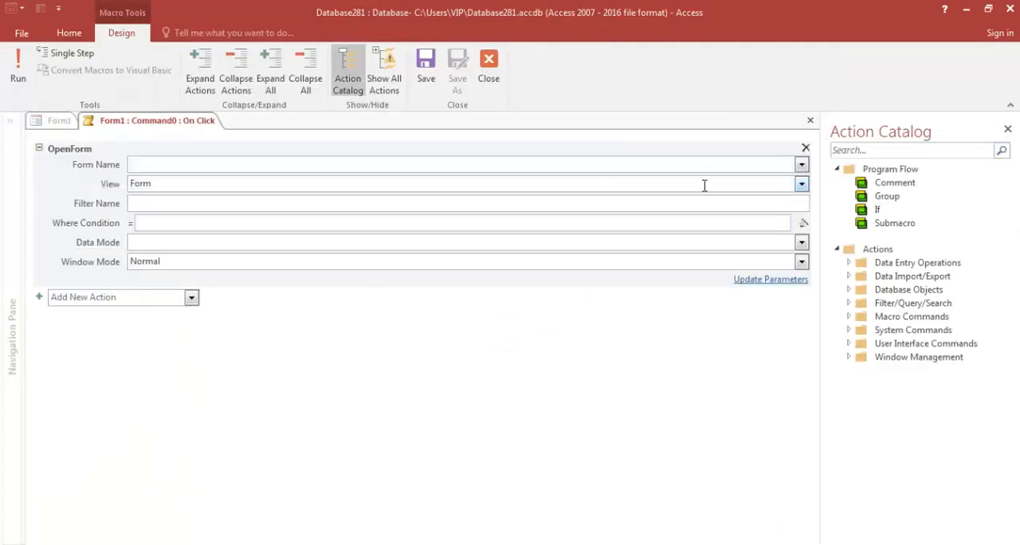
left_click(802, 165)
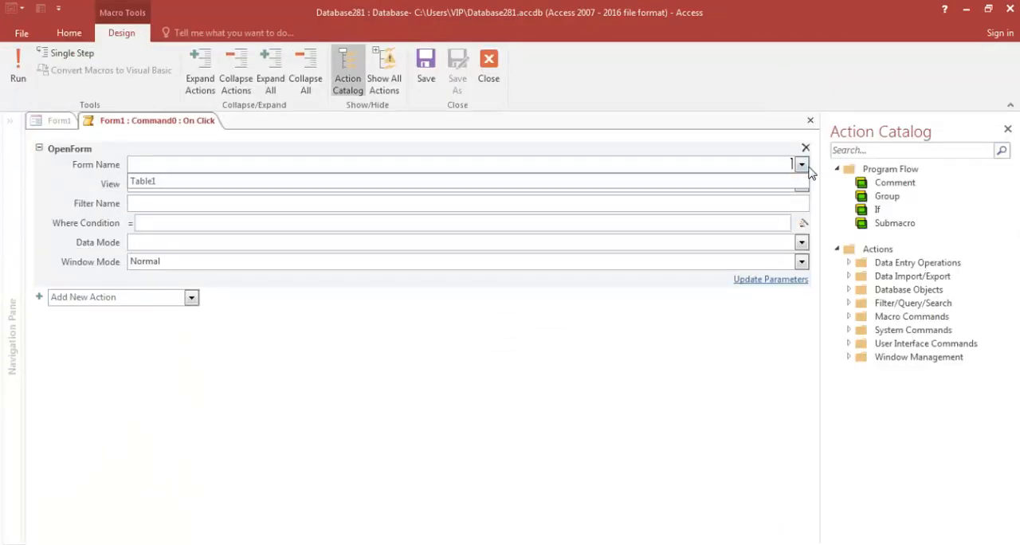
left_click(637, 181)
left_click(258, 376)
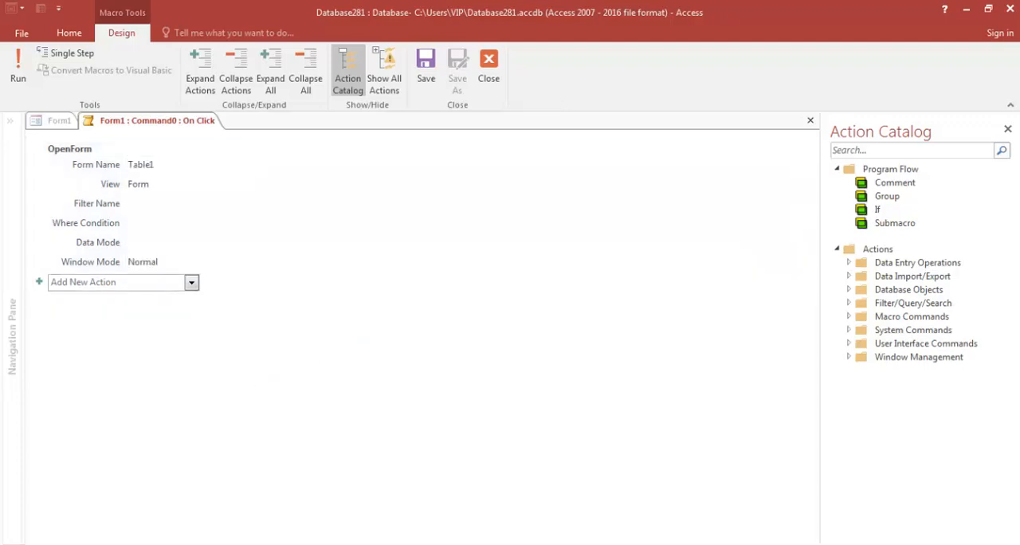
left_click(1008, 130)
left_click(1009, 121)
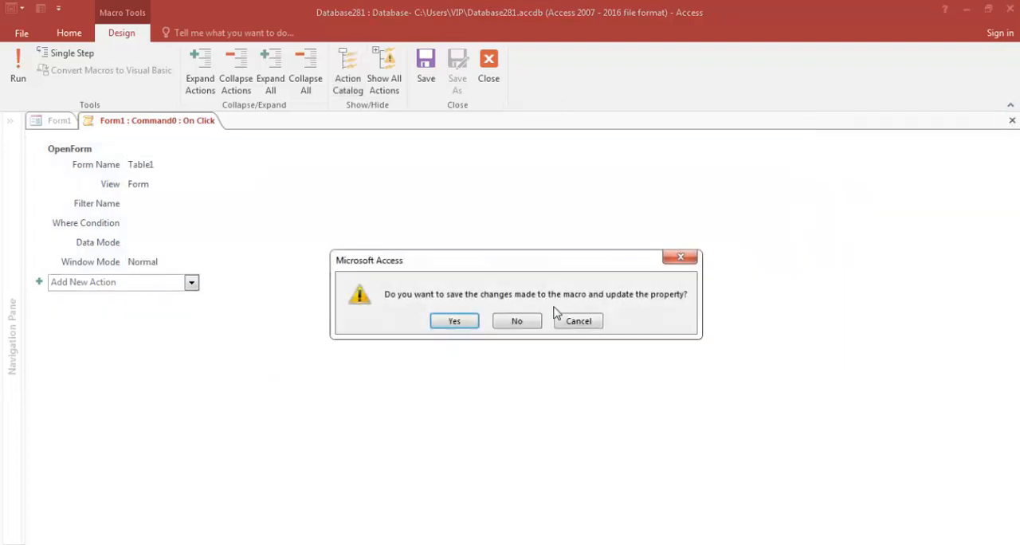
left_click(455, 320)
Close the new form, saving it as Form1.
left_click(1007, 64)
left_click(1012, 56)
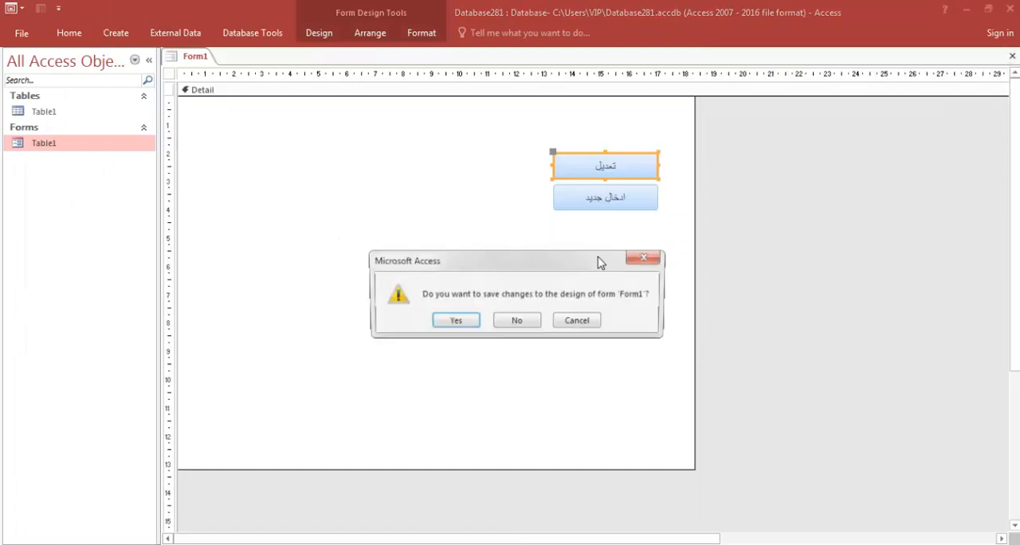
left_click(455, 321)
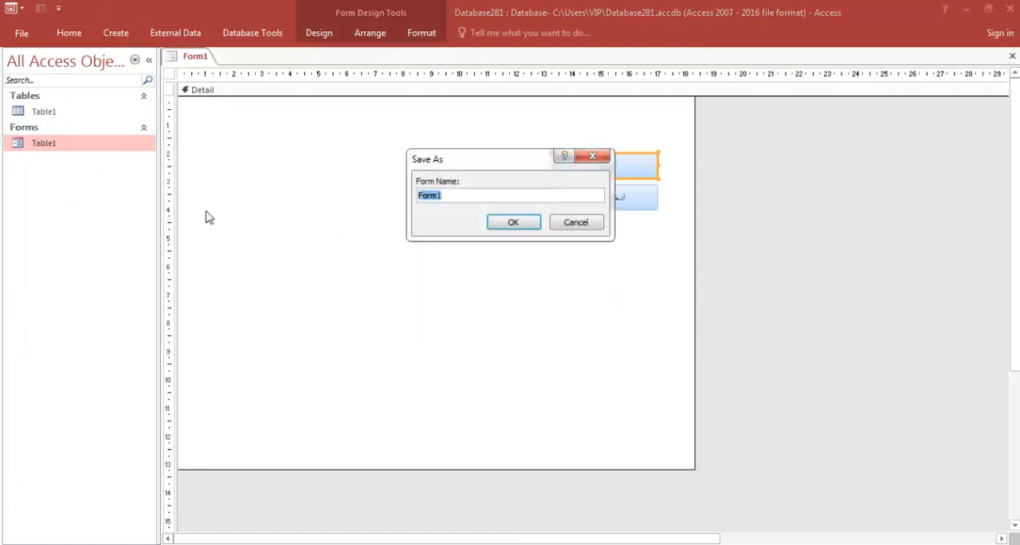
left_click(499, 224)
Open Form1 and test the تعديل button.
double_click(40, 147)
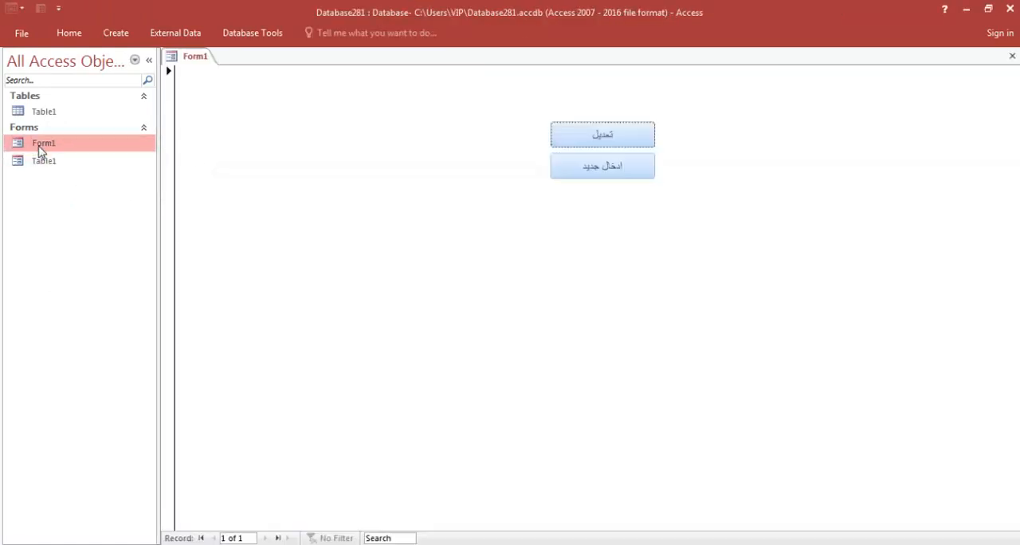
left_click(608, 140)
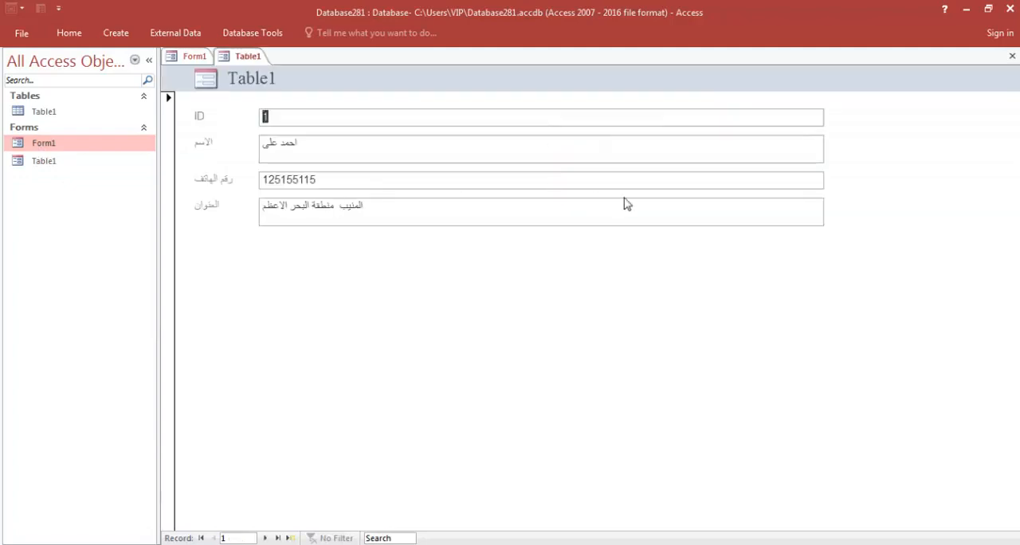
Switch the Table1 form to Design view and set its Pop Up and Modal properties to Yes.
right_click(540, 303)
left_click(566, 340)
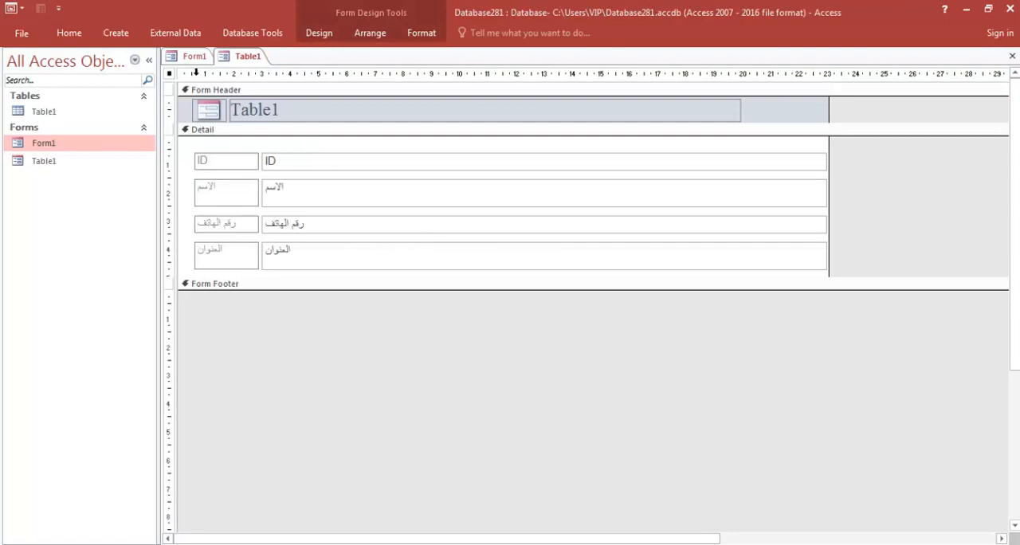
double_click(169, 74)
left_click(866, 122)
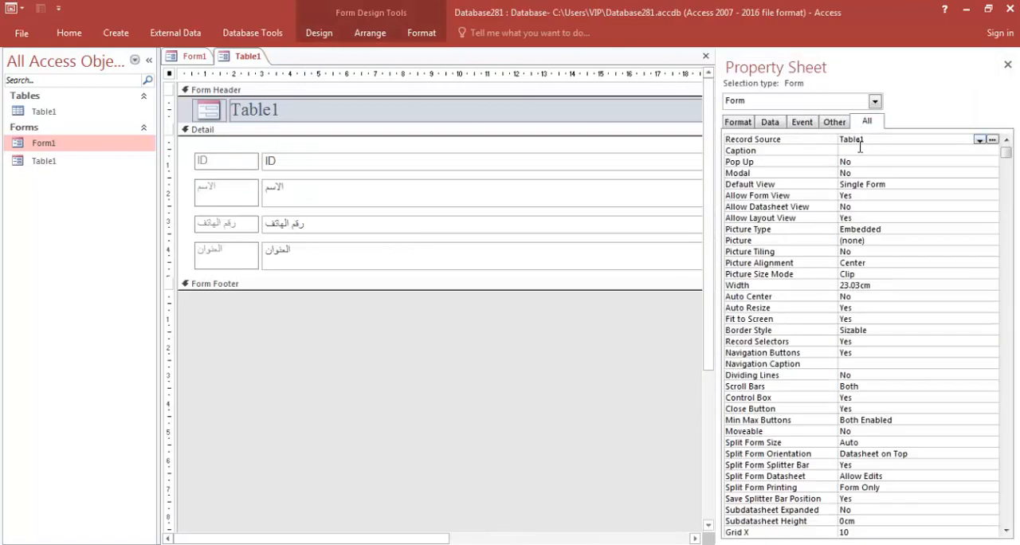
double_click(860, 162)
double_click(861, 173)
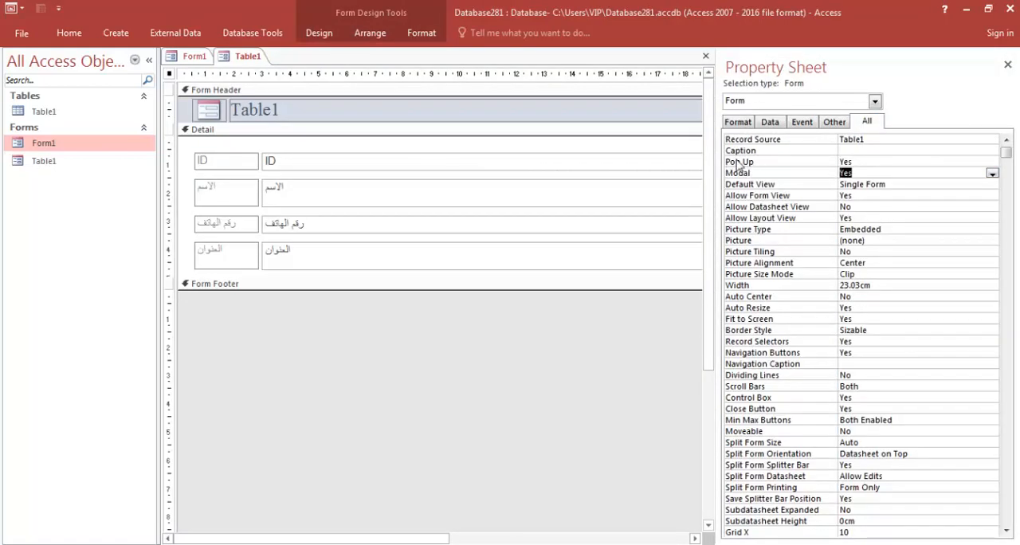
left_click(1007, 65)
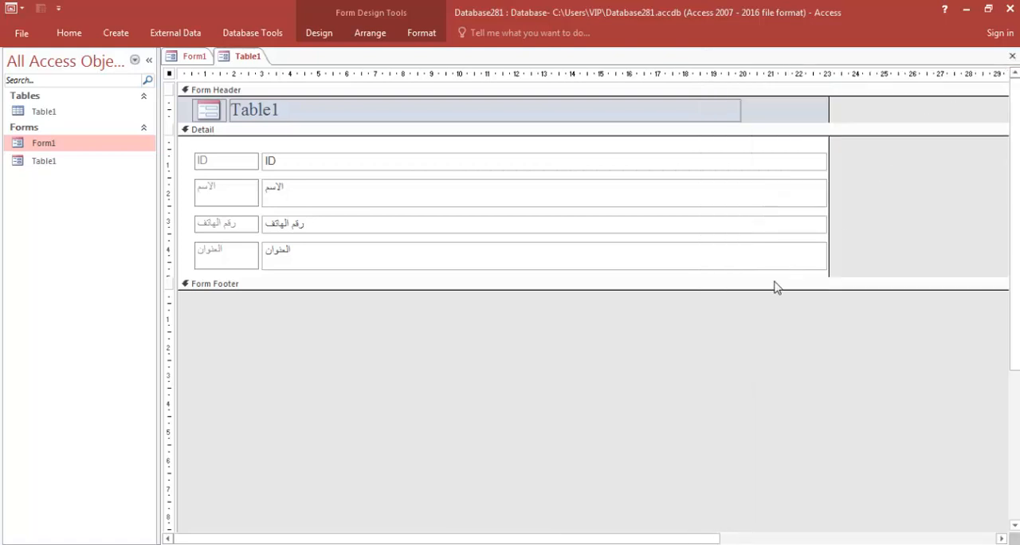
Narrow the header title, the field boxes and the form width, then save and close the Table1 form.
left_click_drag(774, 289, 791, 320)
left_click(762, 158)
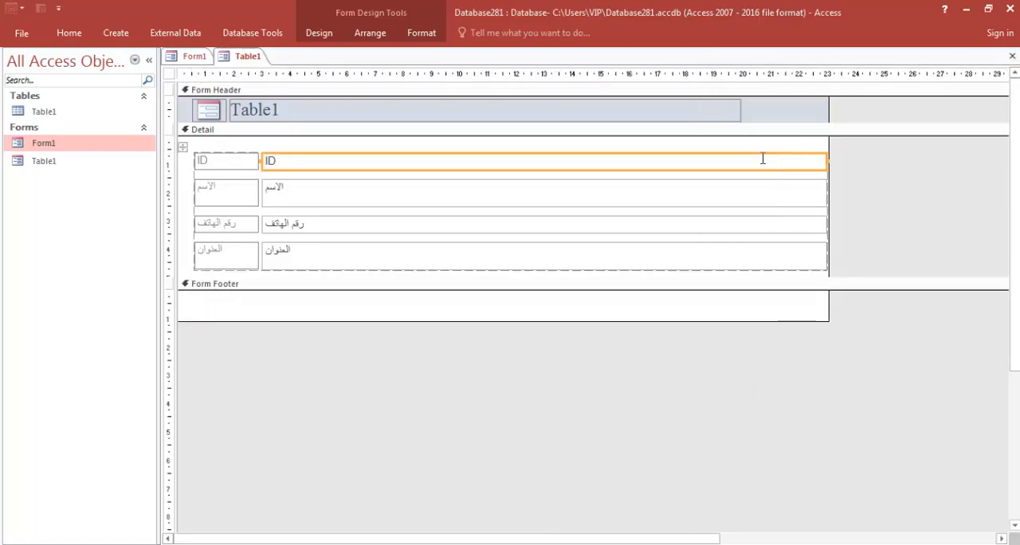
left_click(717, 109)
left_click_drag(737, 109, 473, 110)
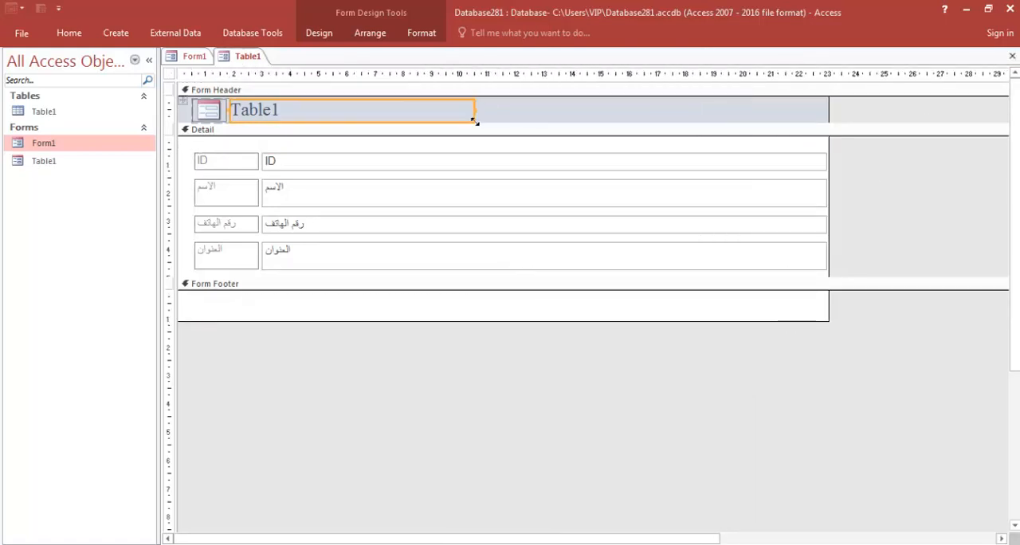
left_click(474, 149)
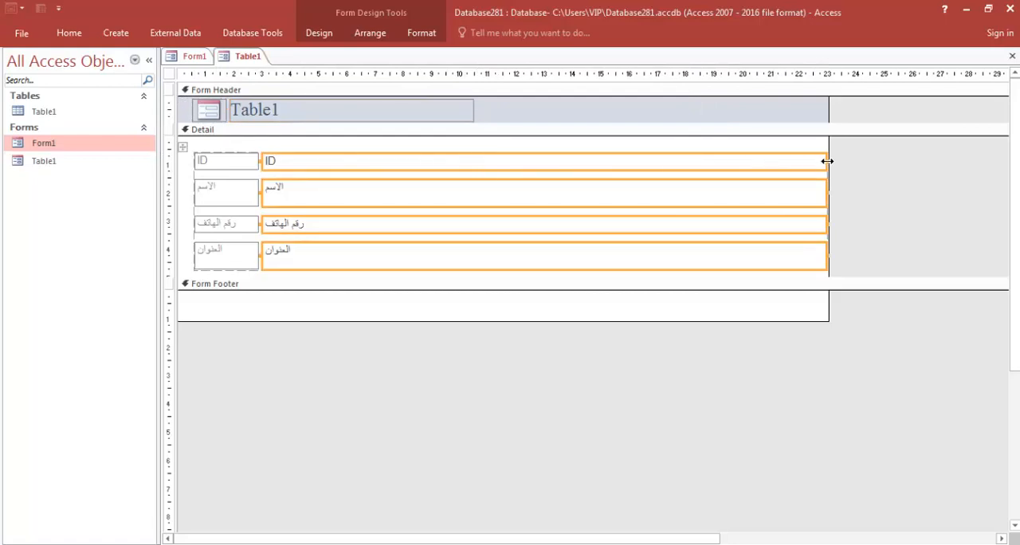
left_click_drag(826, 161, 476, 161)
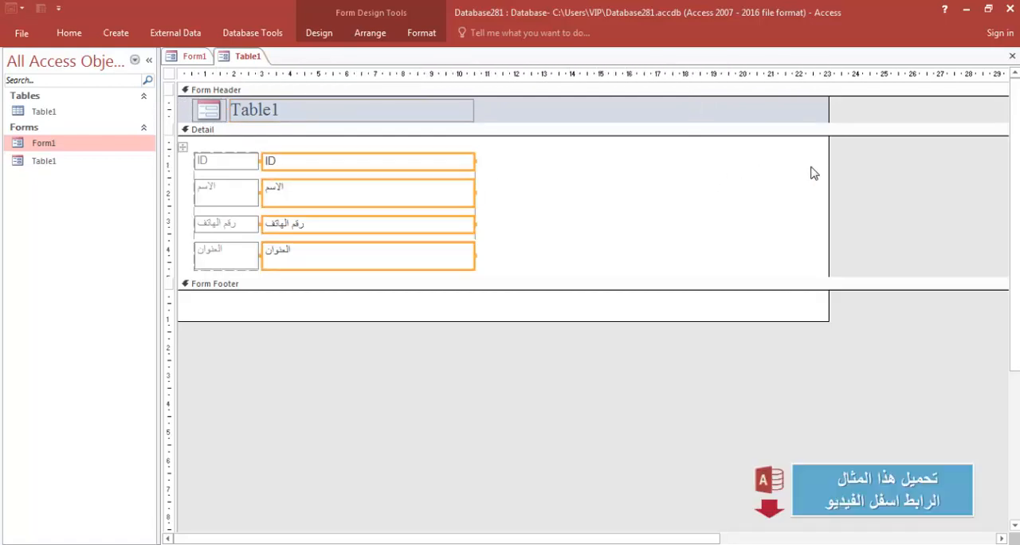
left_click_drag(829, 165, 485, 166)
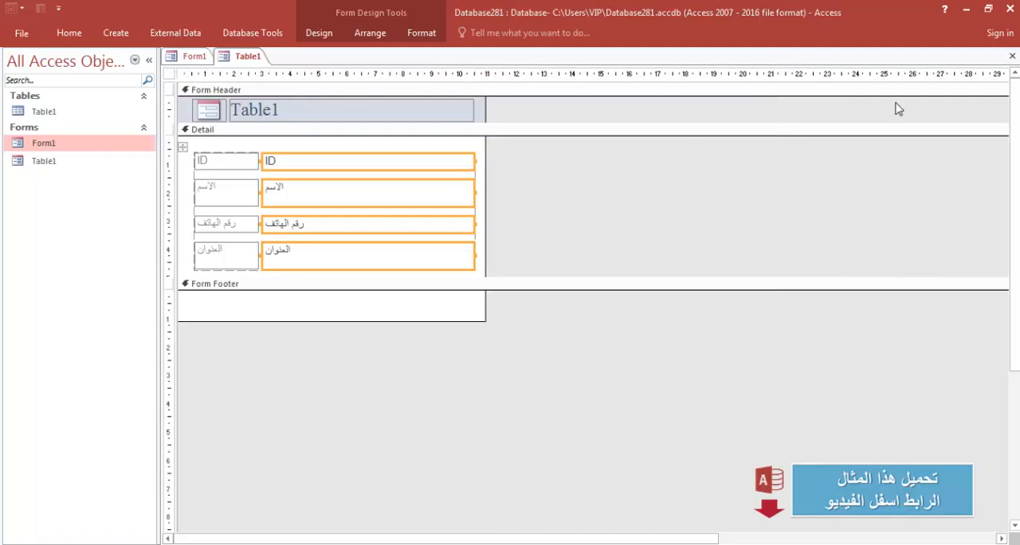
left_click(1012, 56)
left_click(454, 321)
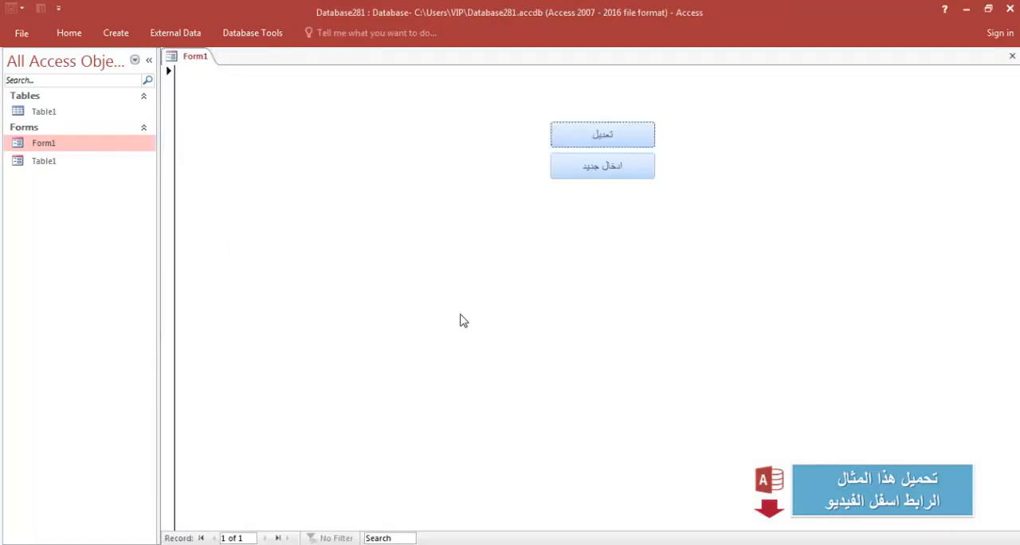
Open the Table1 pop-up through the تعديل button and change the third record's address to end with الجديدة.
left_click(597, 137)
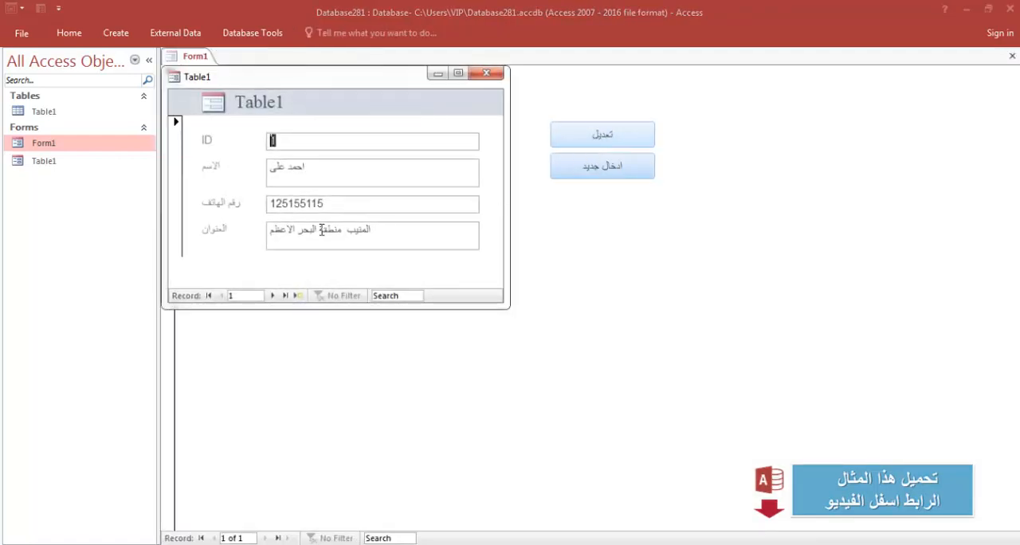
left_click(273, 295)
left_click(273, 296)
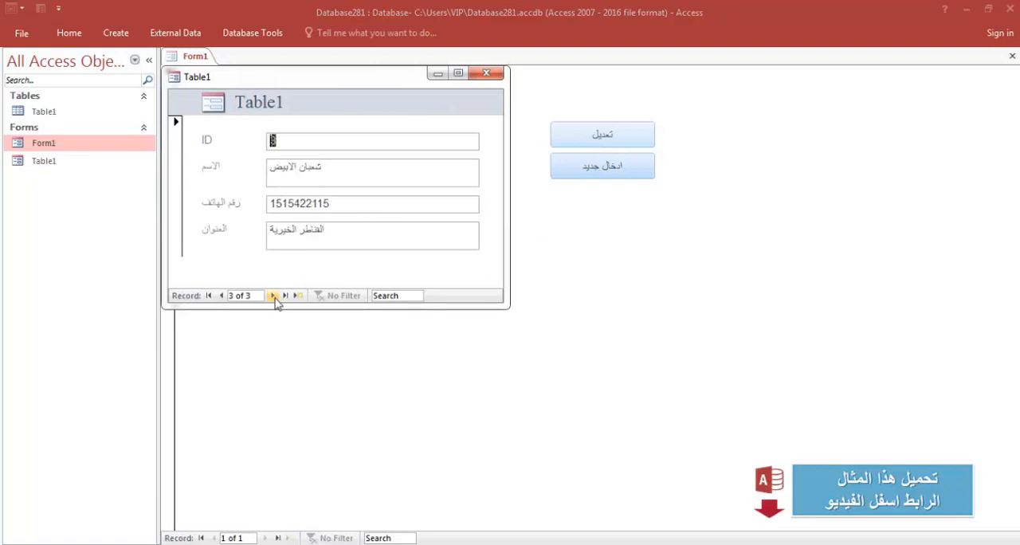
left_click(334, 240)
type("ة ال")
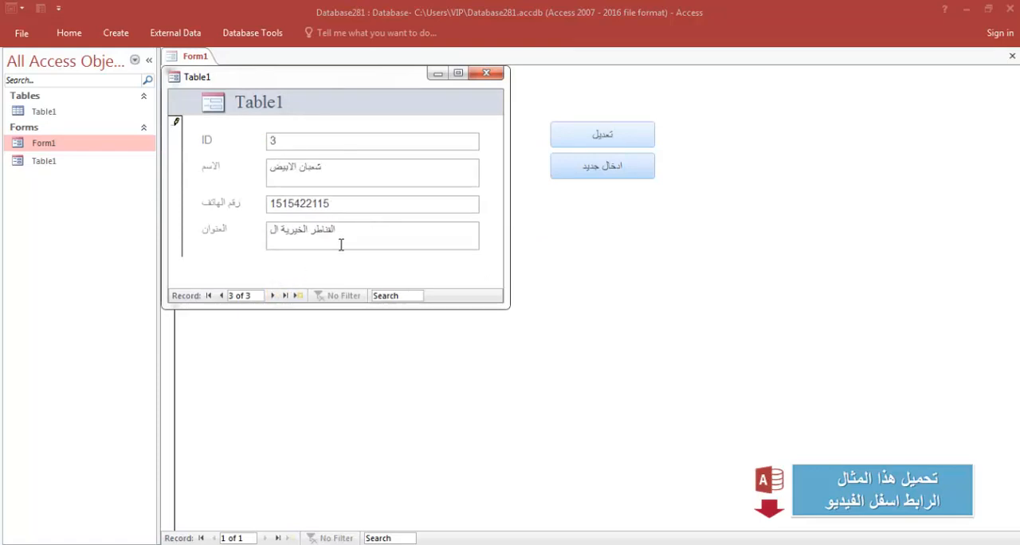
type("جديدة")
Browse back to the first record and on to the second in the pop-up form.
left_click(221, 296)
left_click(219, 296)
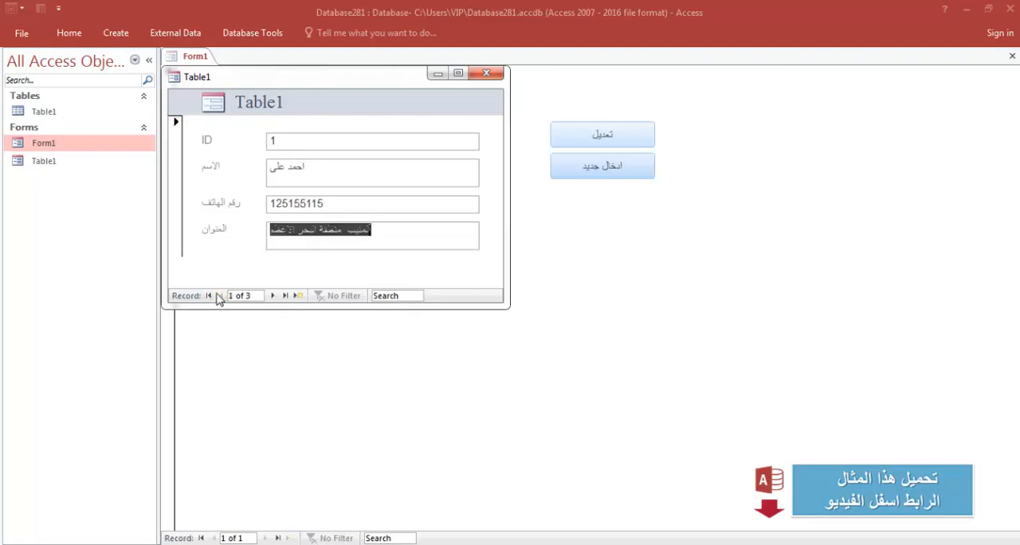
left_click(272, 295)
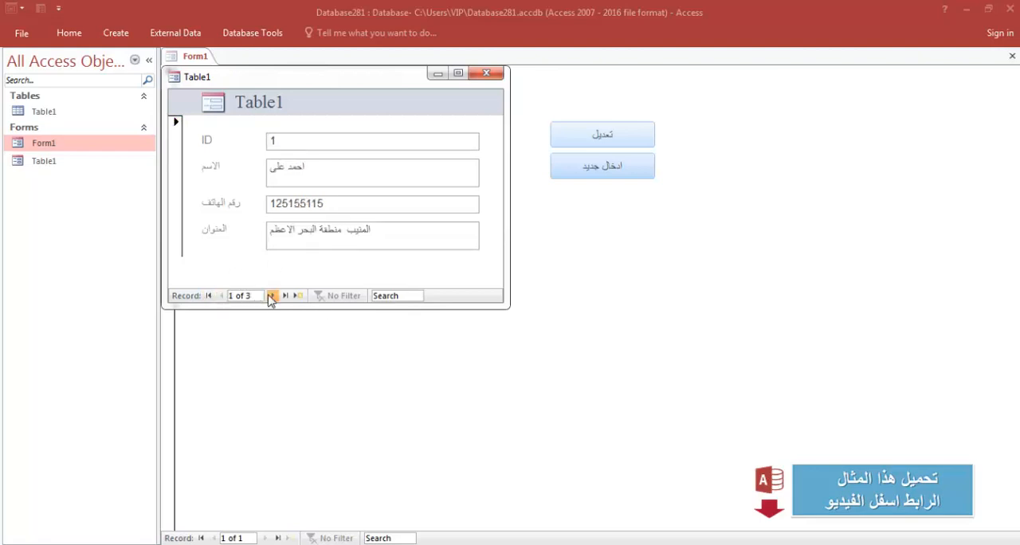
Close the pop-up and switch Form1 to Design view, selecting the ادخال جديد button.
left_click(486, 73)
left_click(592, 175)
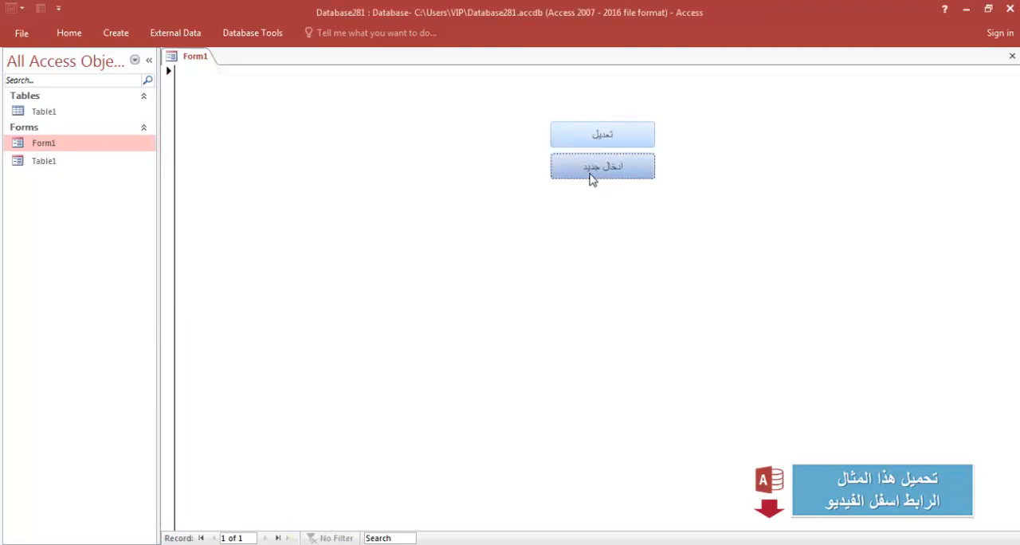
right_click(761, 154)
left_click(794, 192)
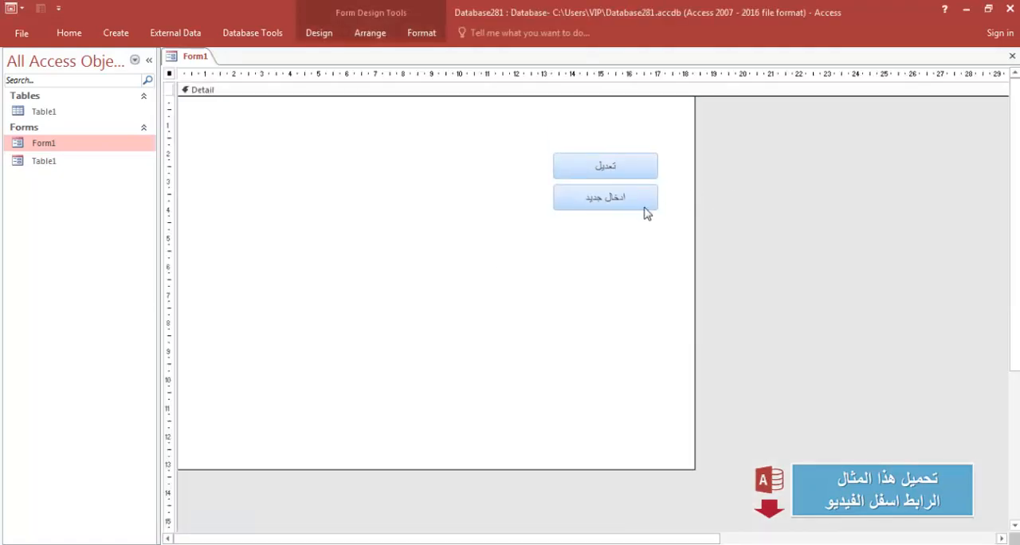
left_click(604, 206)
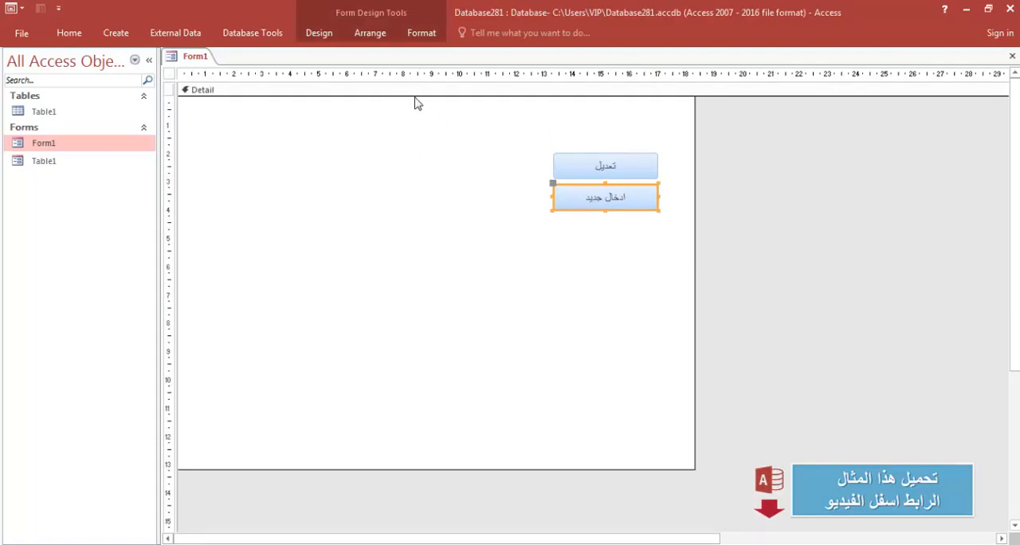
left_click(320, 35)
left_click(765, 76)
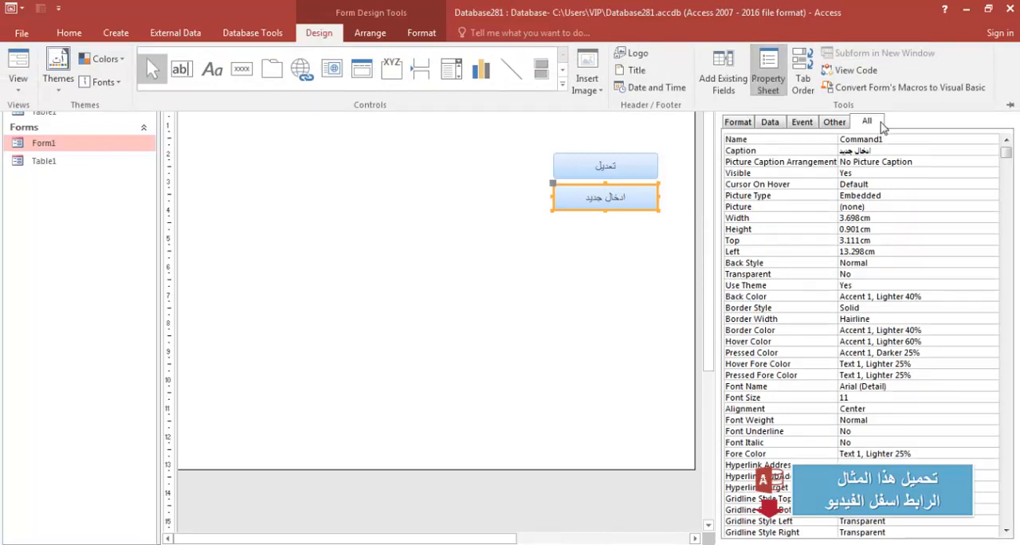
left_click(570, 261)
left_click(1007, 64)
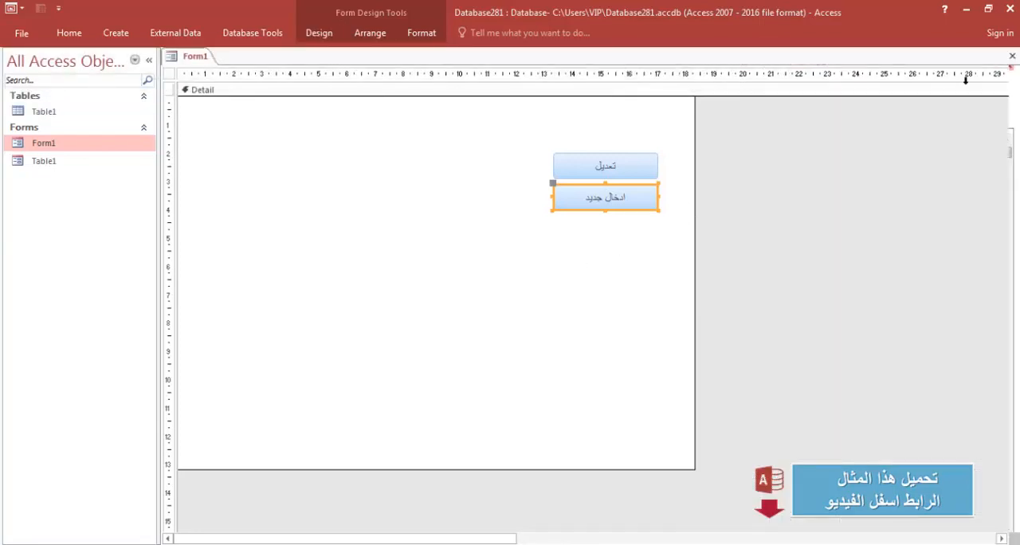
Copy the Table1 form and paste it as a new form named Table2.
double_click(46, 162)
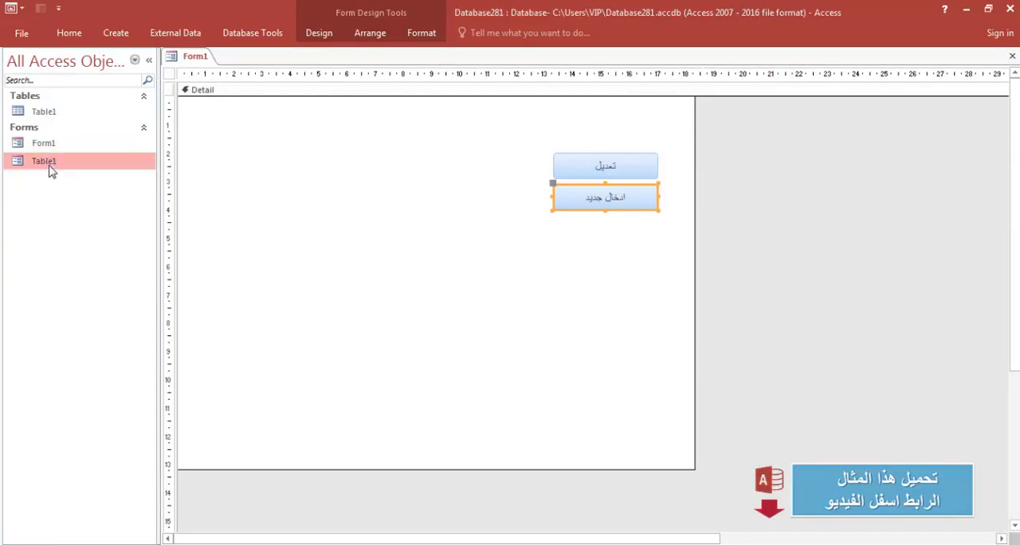
left_click(480, 79)
key("ctrl+c")
key("ctrl+v")
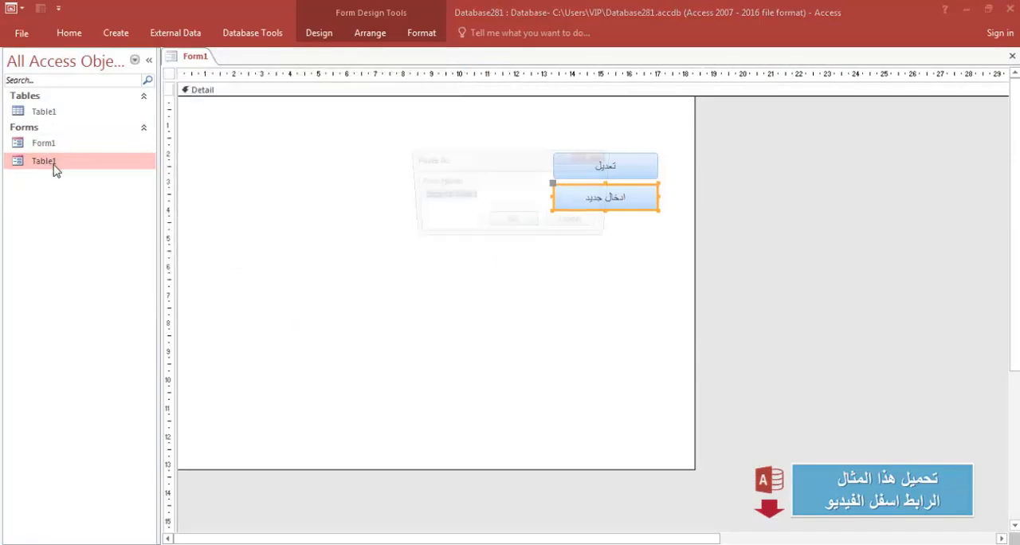
left_click(482, 194)
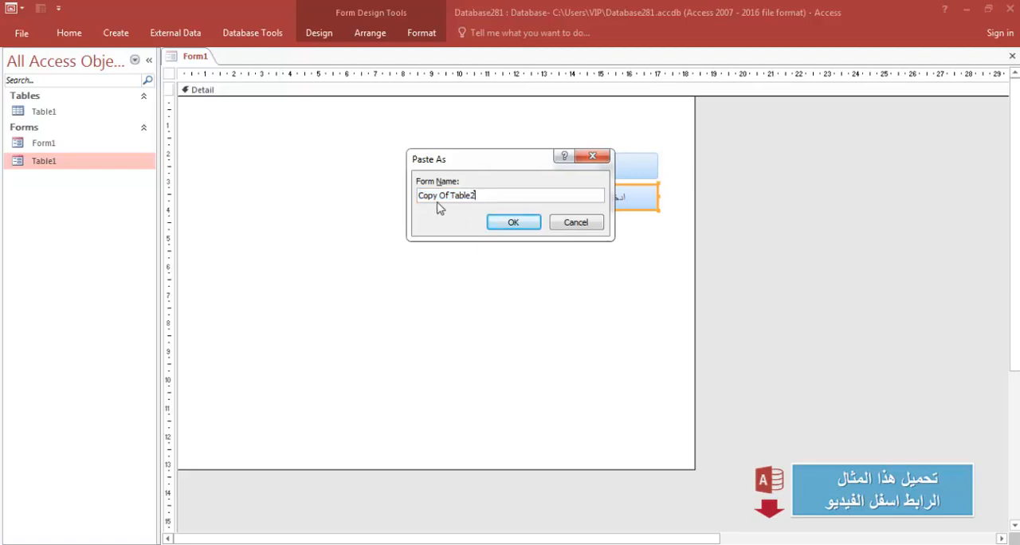
left_click_drag(450, 199, 402, 195)
key("BackSpace")
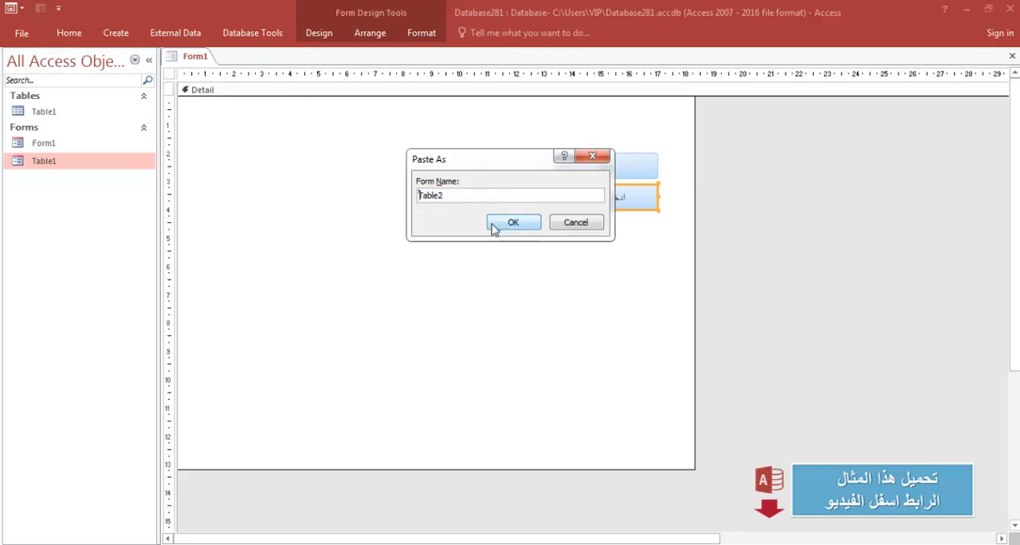
left_click(494, 223)
Open Table2 in Design view, set its Data Entry property to Yes, then save and close it.
right_click(42, 179)
left_click(87, 223)
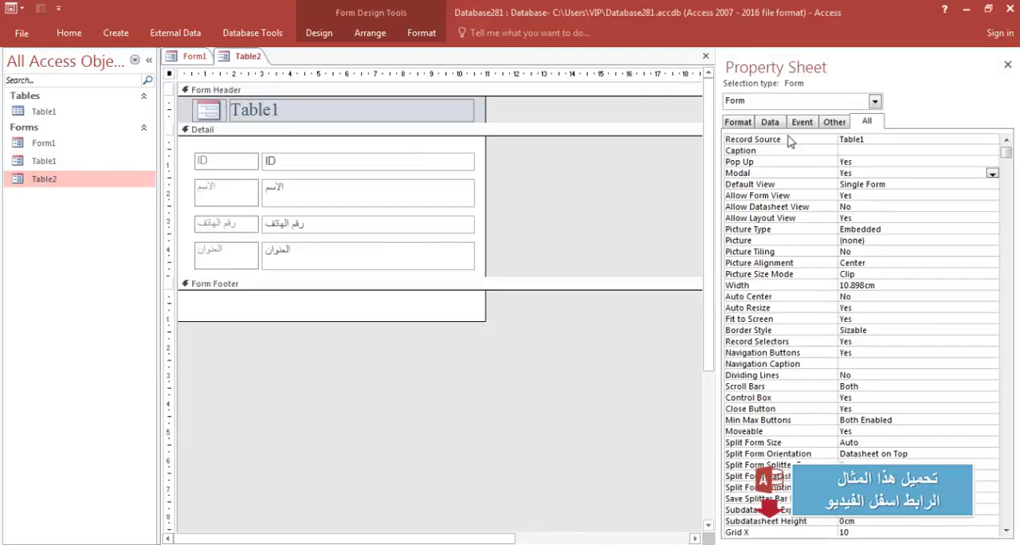
left_click(765, 123)
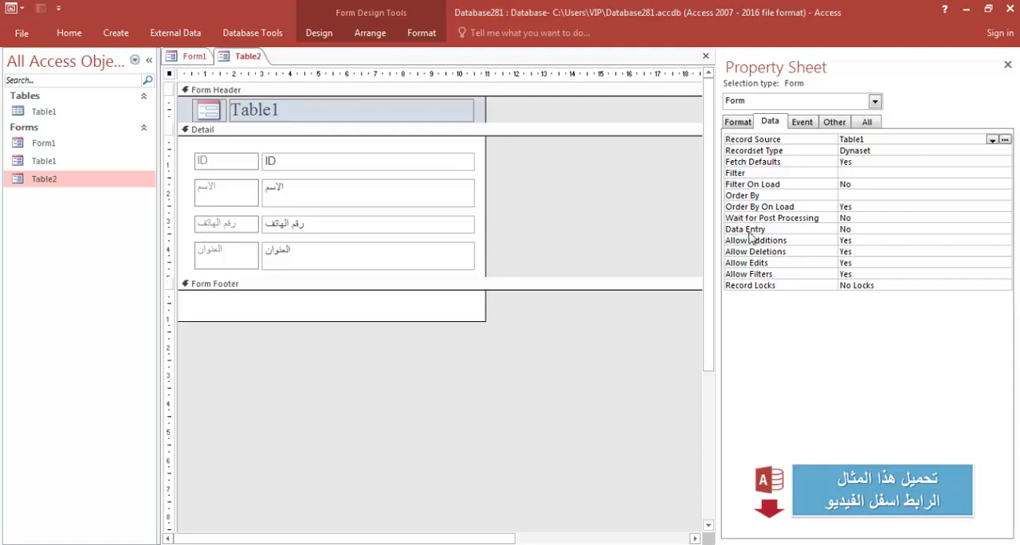
double_click(853, 230)
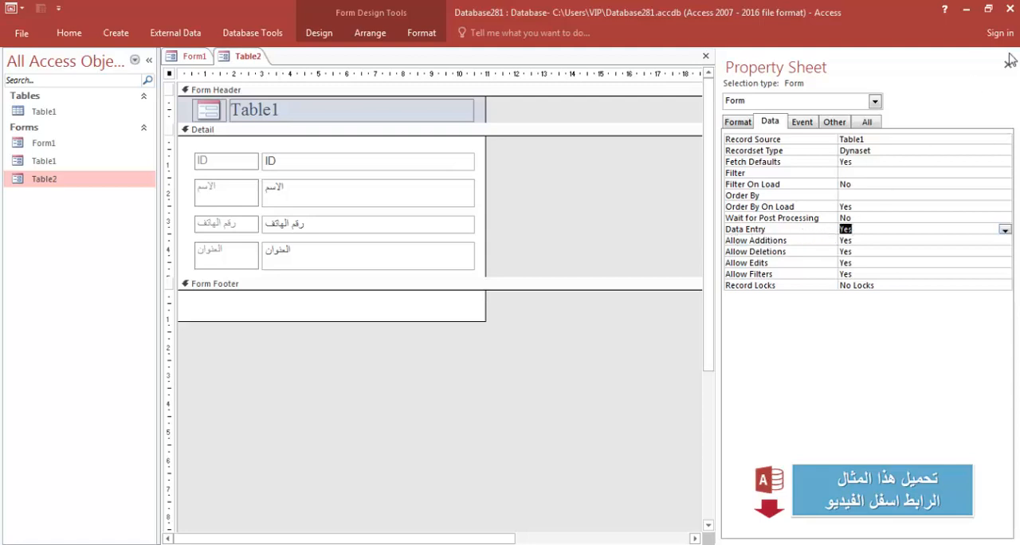
left_click(1009, 61)
left_click(1012, 56)
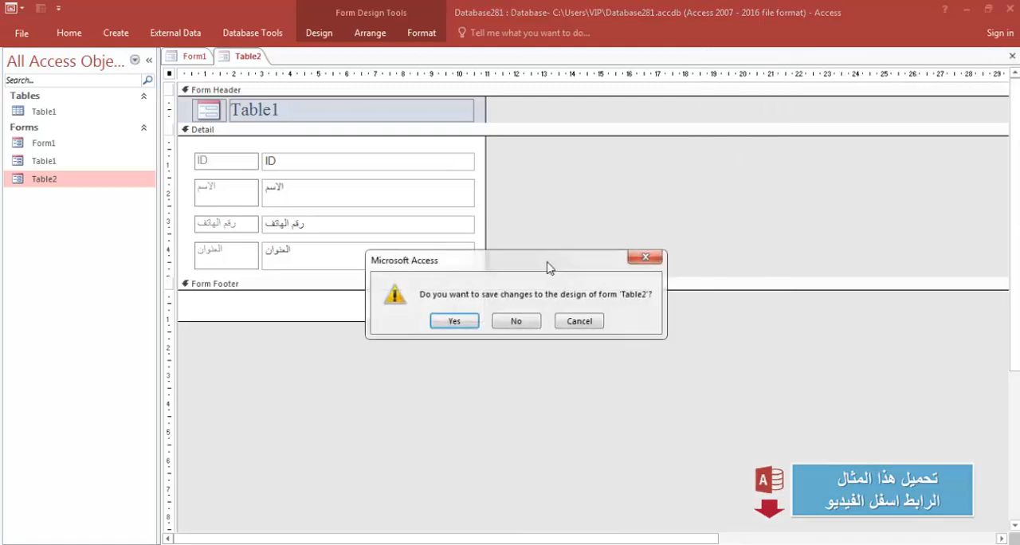
left_click(454, 321)
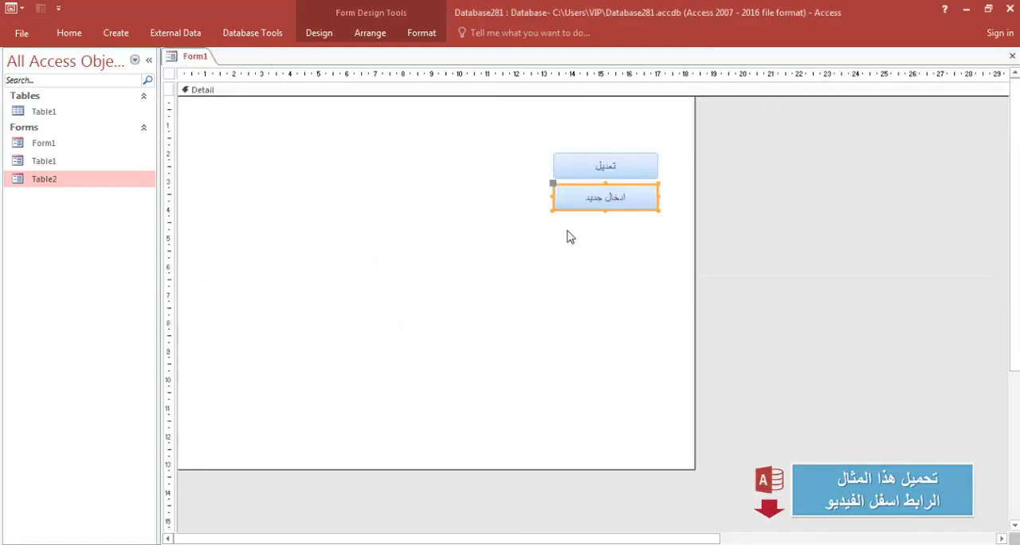
Build an On Click embedded macro for the ادخال جديد button and add an OpenForm action.
left_click(319, 33)
left_click(767, 72)
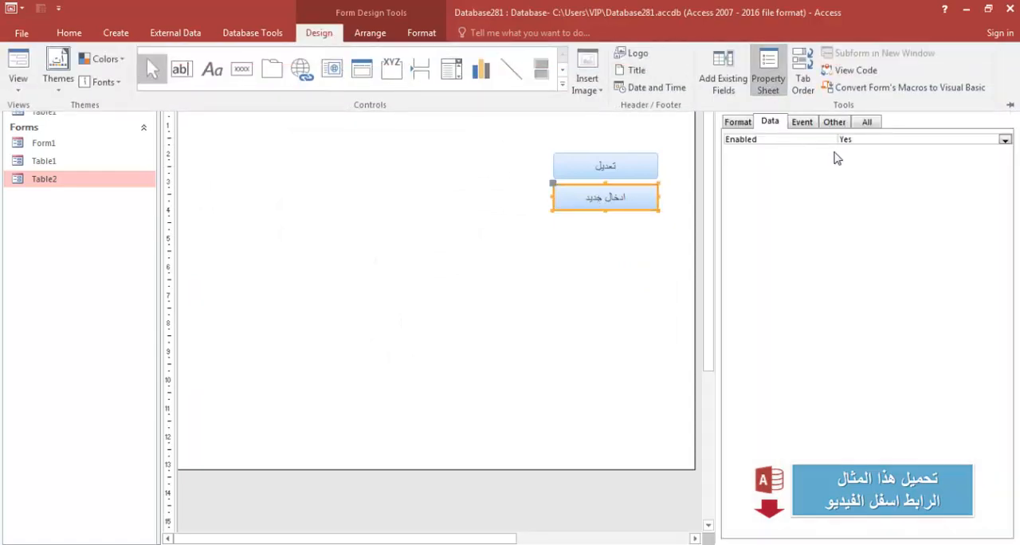
left_click(803, 121)
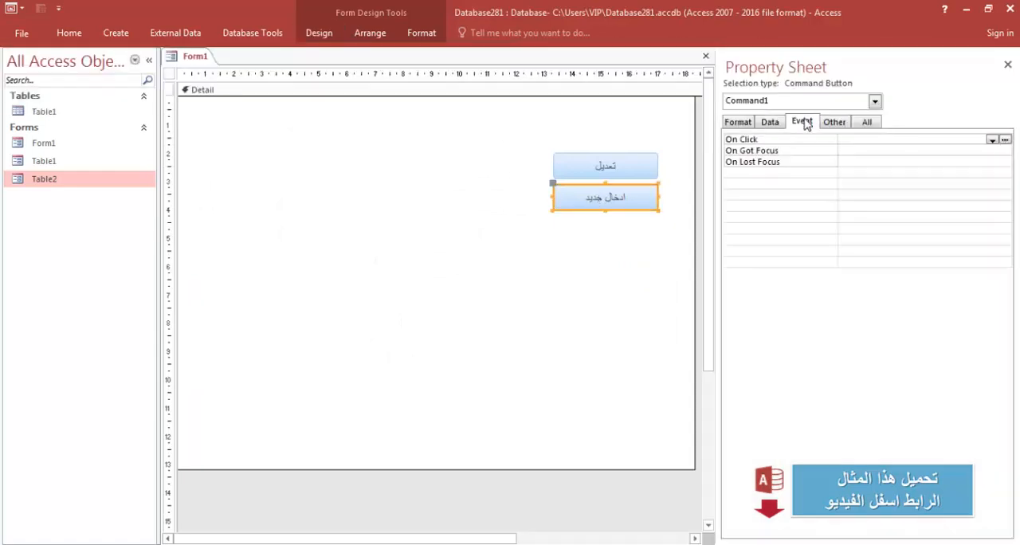
left_click(1004, 140)
left_click(498, 325)
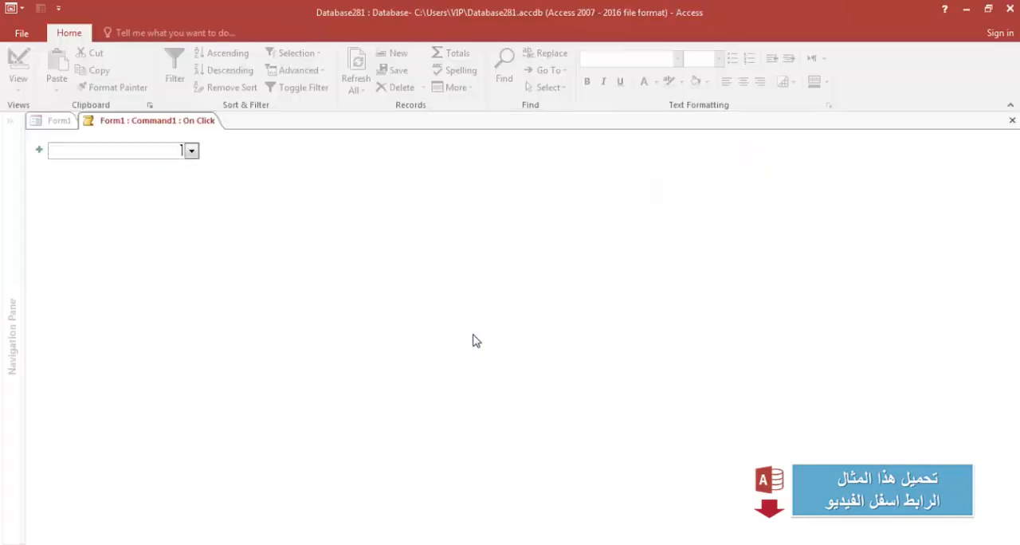
left_click(193, 155)
scroll(119, 199, "down", 2)
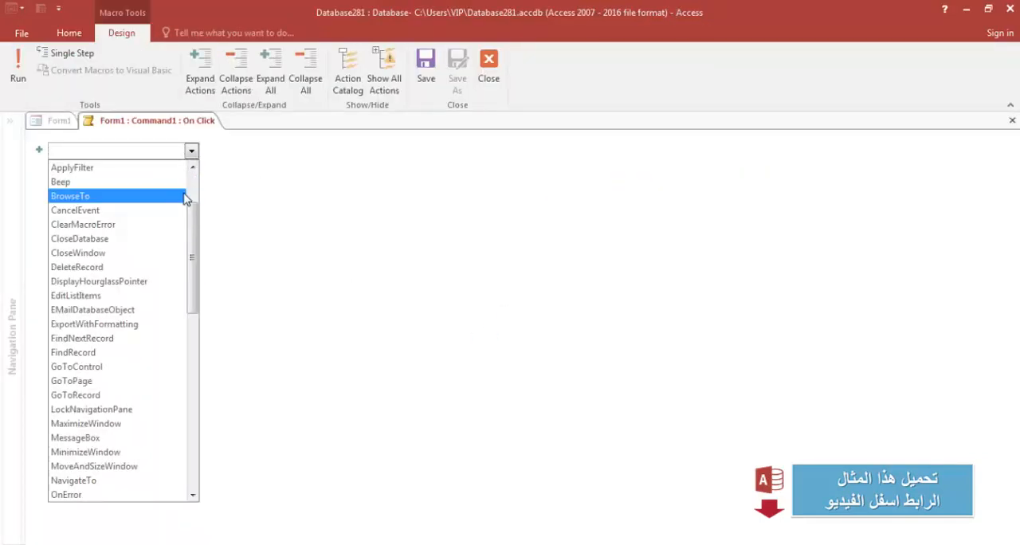
scroll(155, 314, "down", 2)
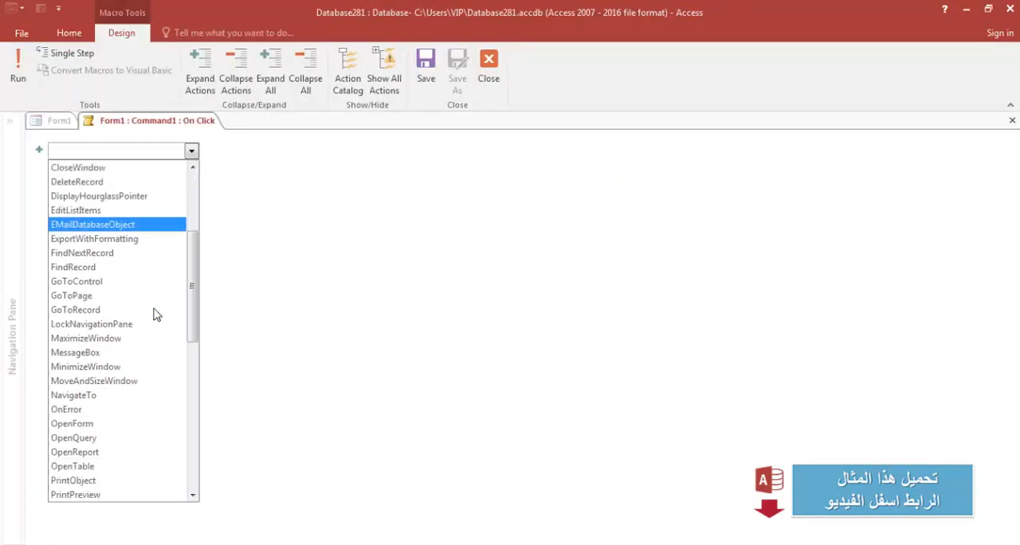
left_click(143, 423)
Set the OpenForm action's form name to Table2, then save and close the macro.
left_click(1003, 165)
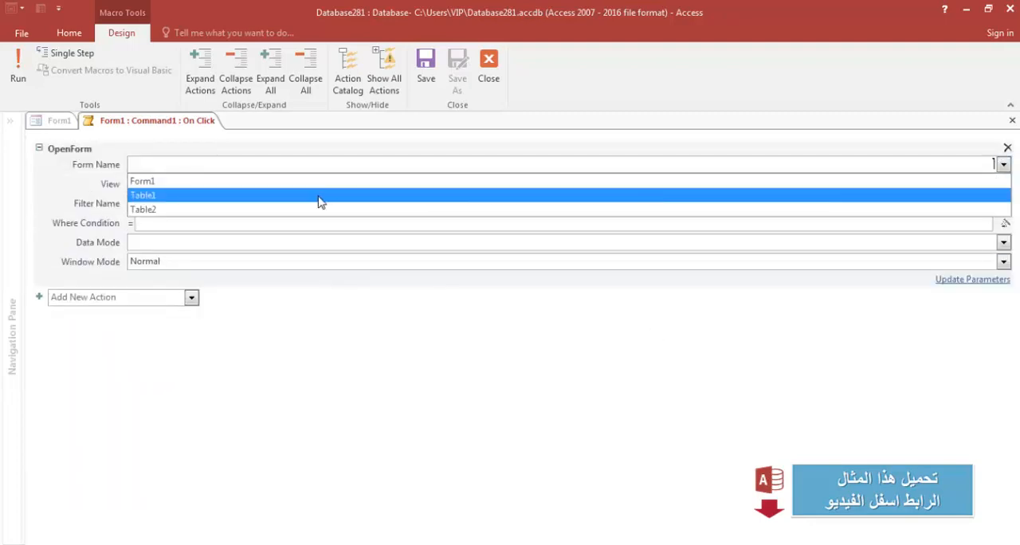
left_click(319, 208)
left_click(236, 379)
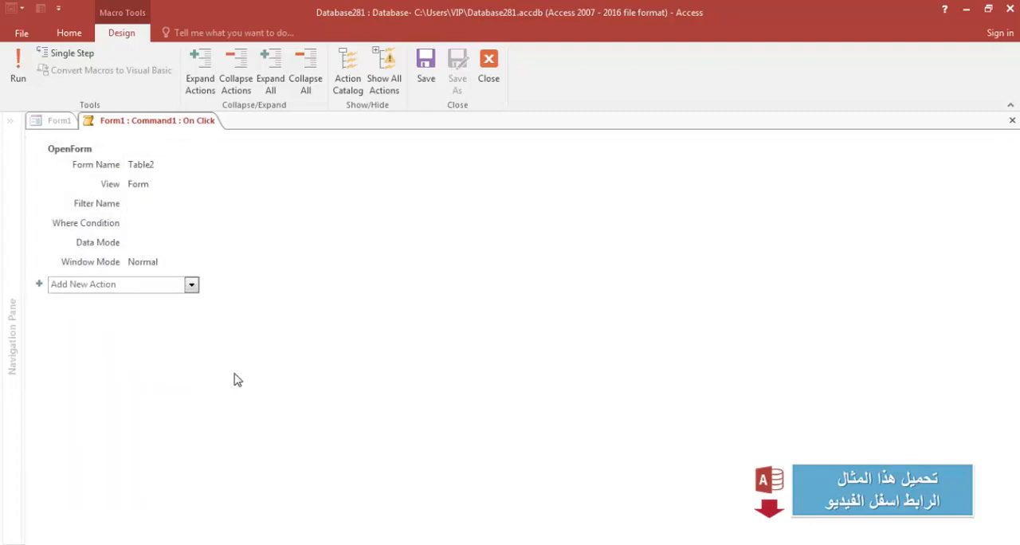
left_click(1011, 121)
left_click(453, 321)
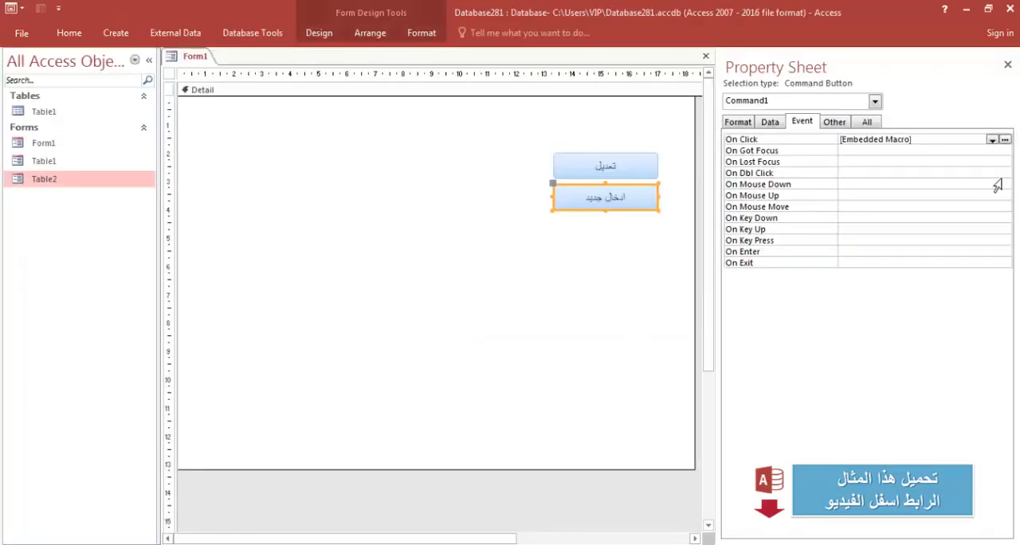
Close the property sheet, save and close Form1, and reopen it in Form view.
left_click(1007, 64)
left_click(706, 55)
left_click(441, 323)
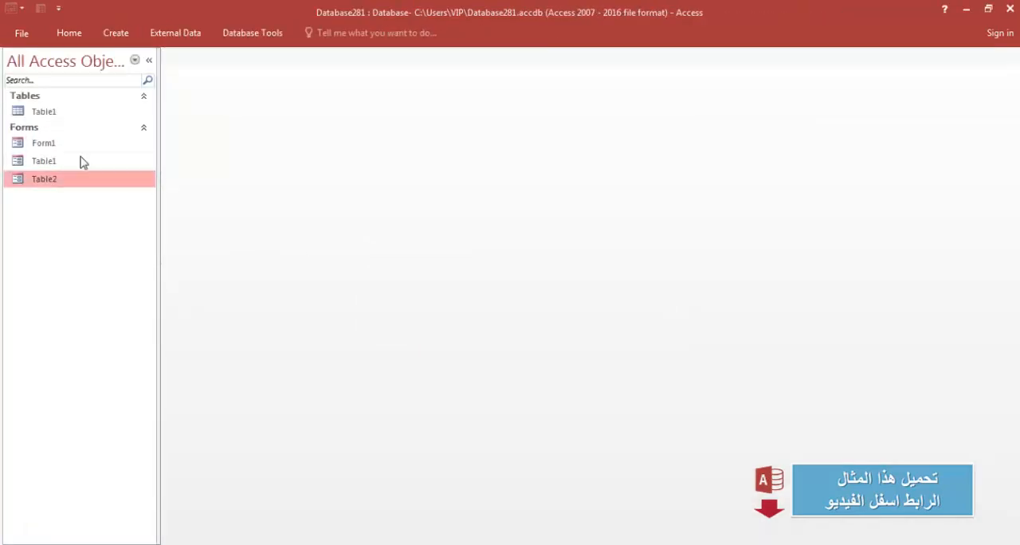
double_click(70, 144)
Open the تعديل pop-up and jump to its last record.
left_click(567, 135)
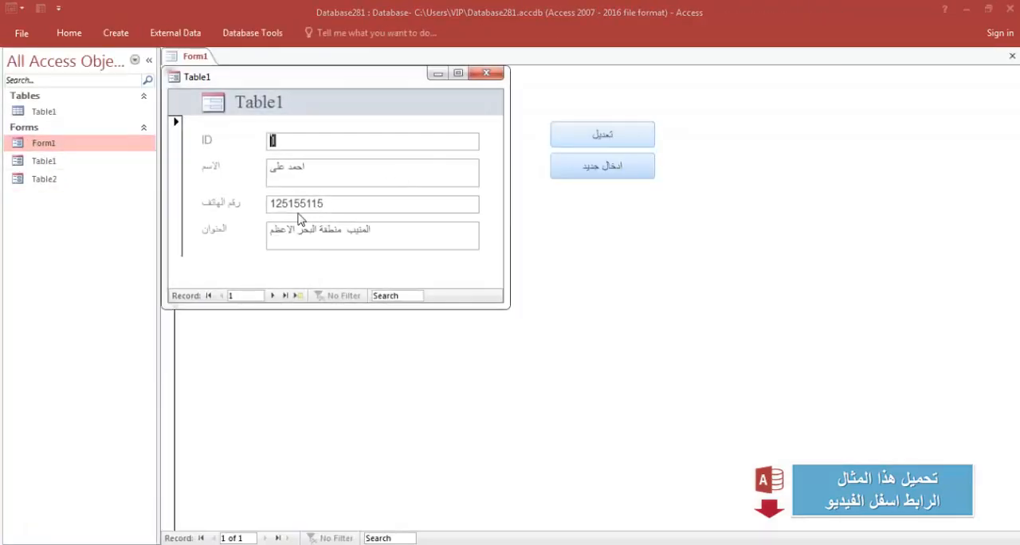
left_click(272, 296)
left_click(272, 296)
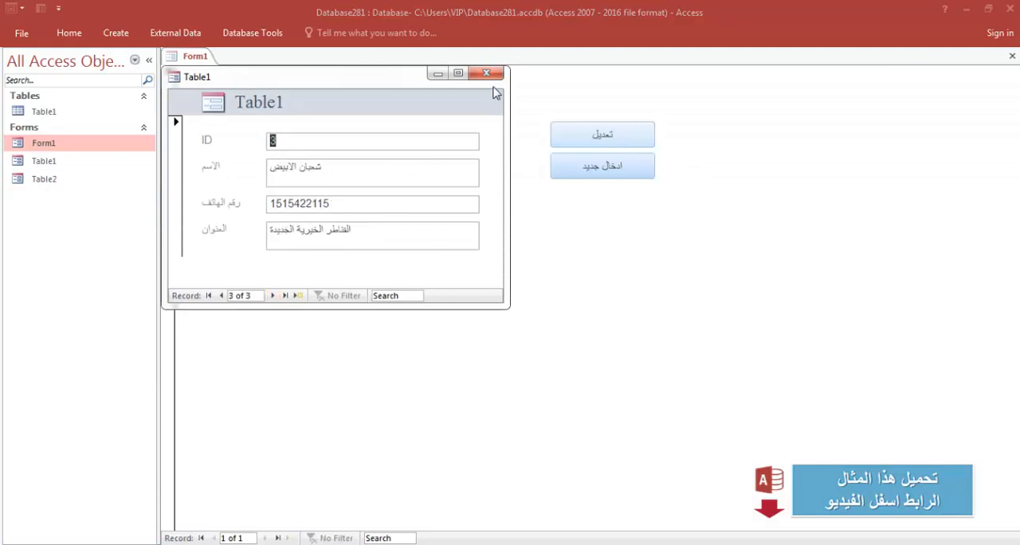
Open the ادخال جديد pop-up and enter a new contact's name, phone number and address.
left_click(561, 165)
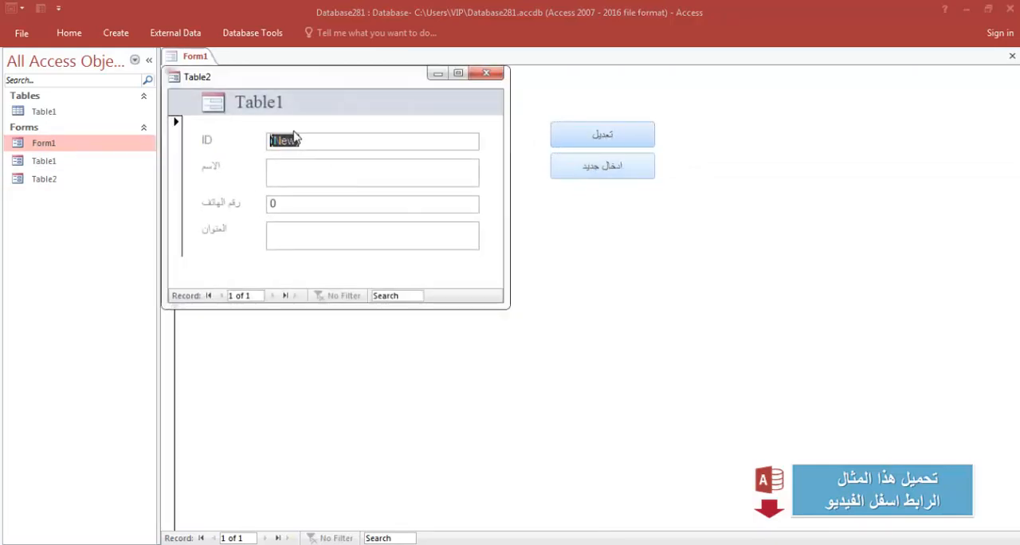
left_click(300, 171)
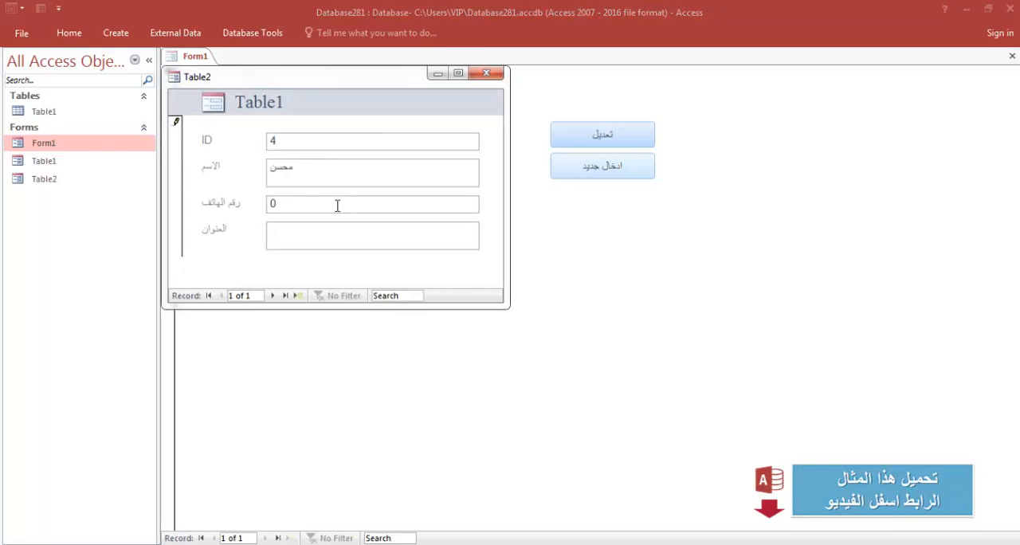
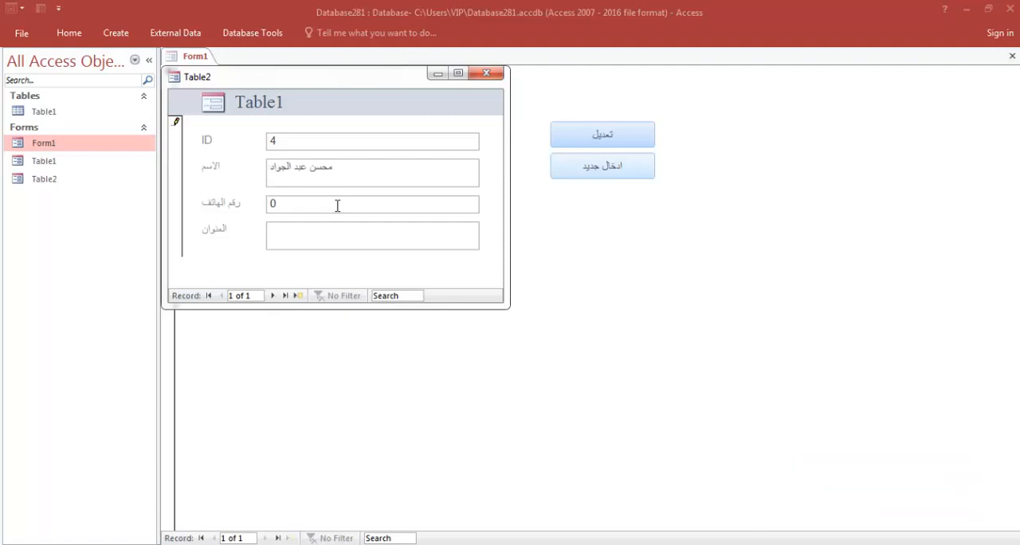
left_click(337, 206)
type("01511515")
left_click(372, 240)
type("١٥ مايو حلوان")
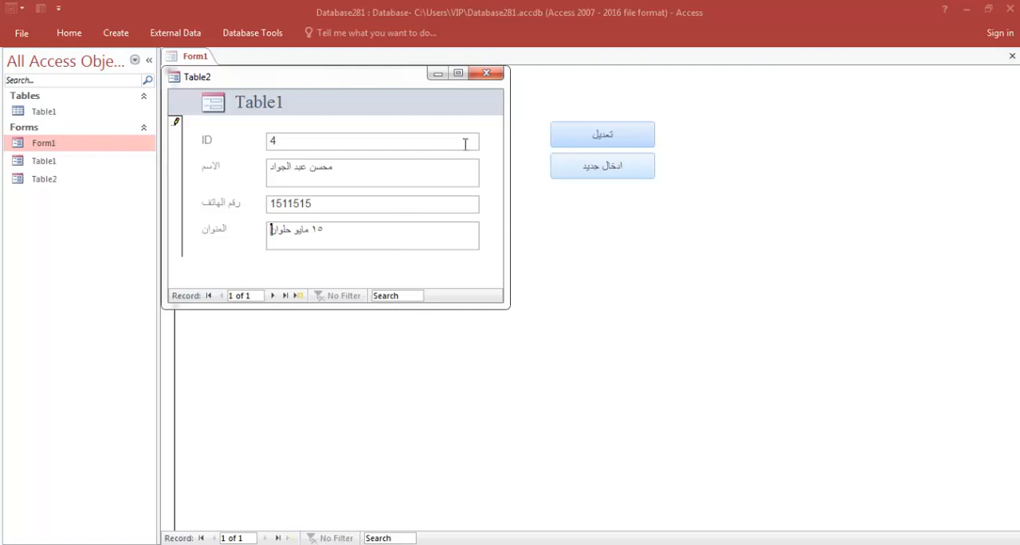
Close the entry pop-up, open the تعديل pop-up and browse to the last record.
left_click(486, 73)
left_click(578, 132)
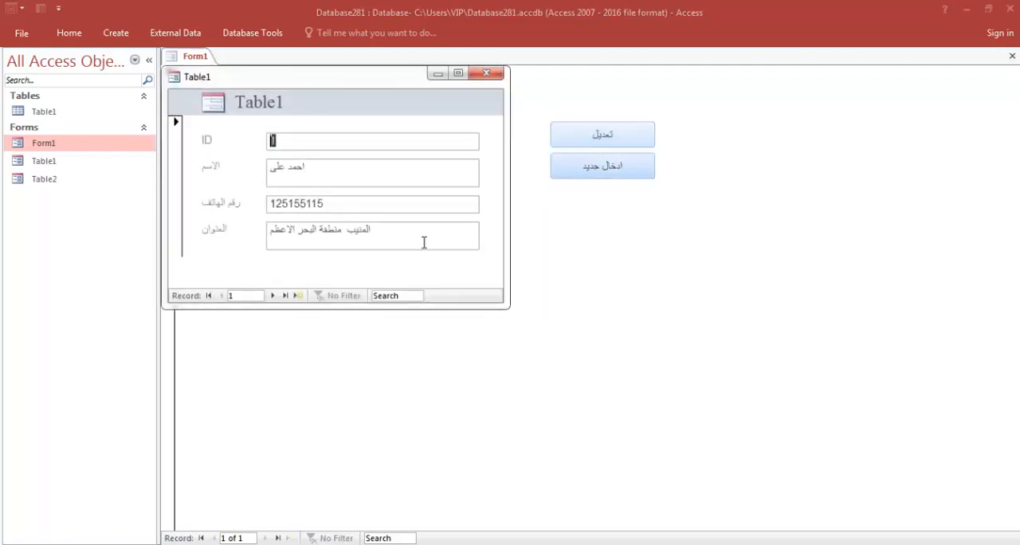
left_click(275, 295)
left_click(275, 295)
left_click(275, 295)
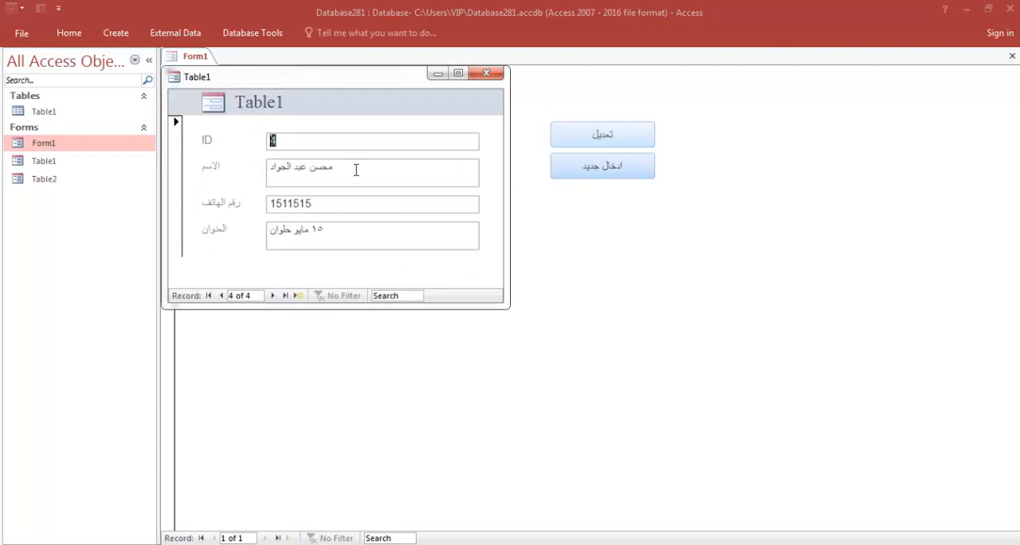
Reopen each pop-up from its button in turn and close it again.
left_click(486, 73)
left_click(572, 142)
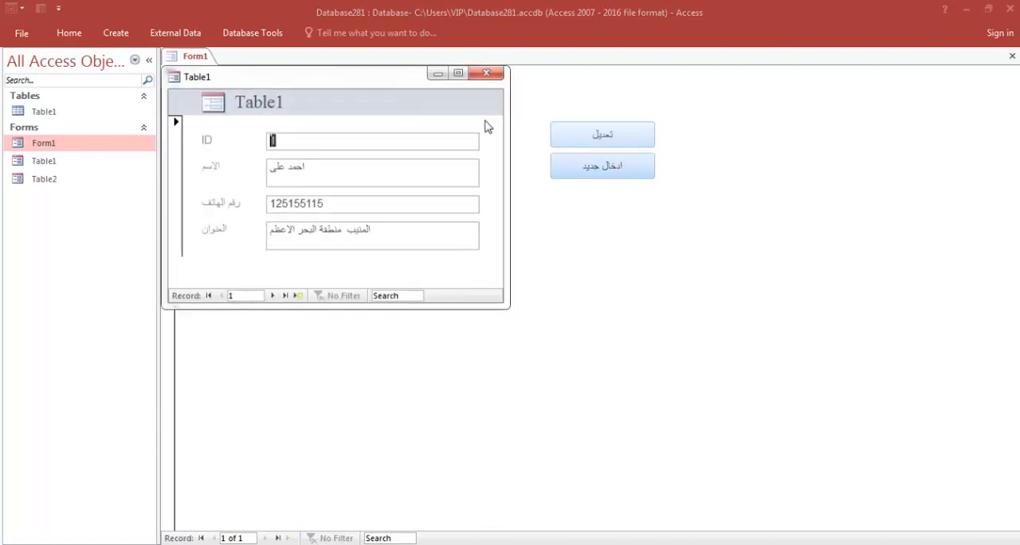
left_click(486, 74)
left_click(606, 169)
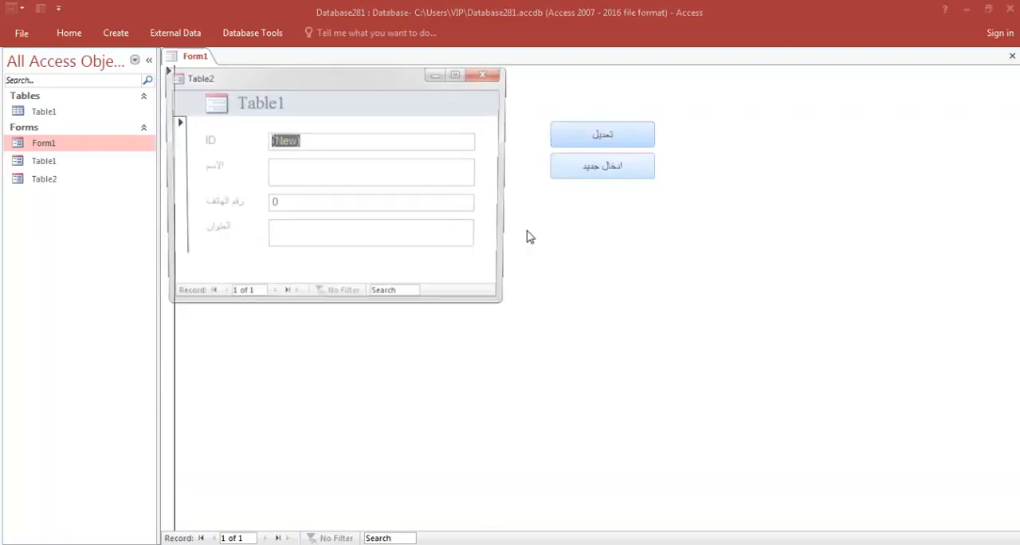
left_click(484, 74)
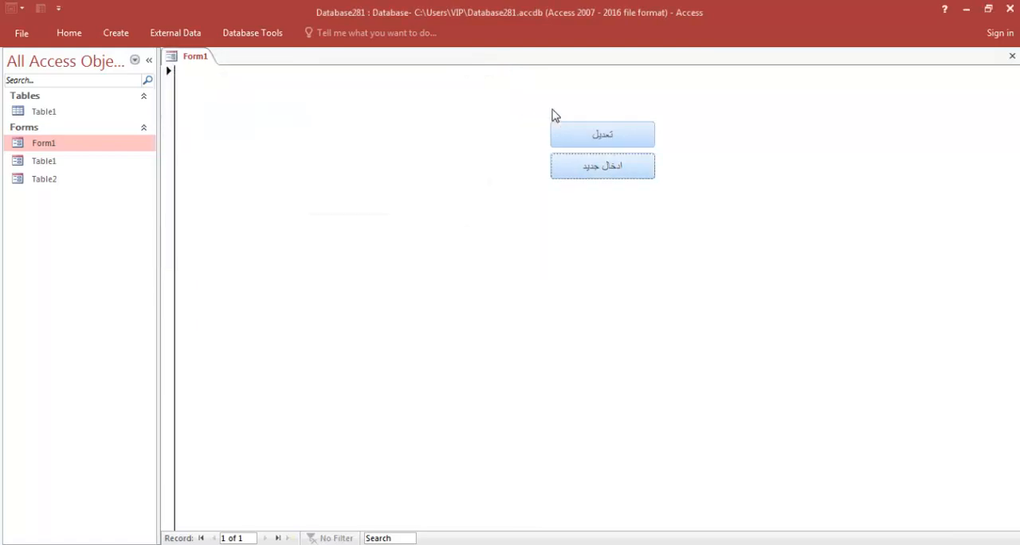
Open the تعديل pop-up, move to a new blank record, and close it.
left_click(573, 131)
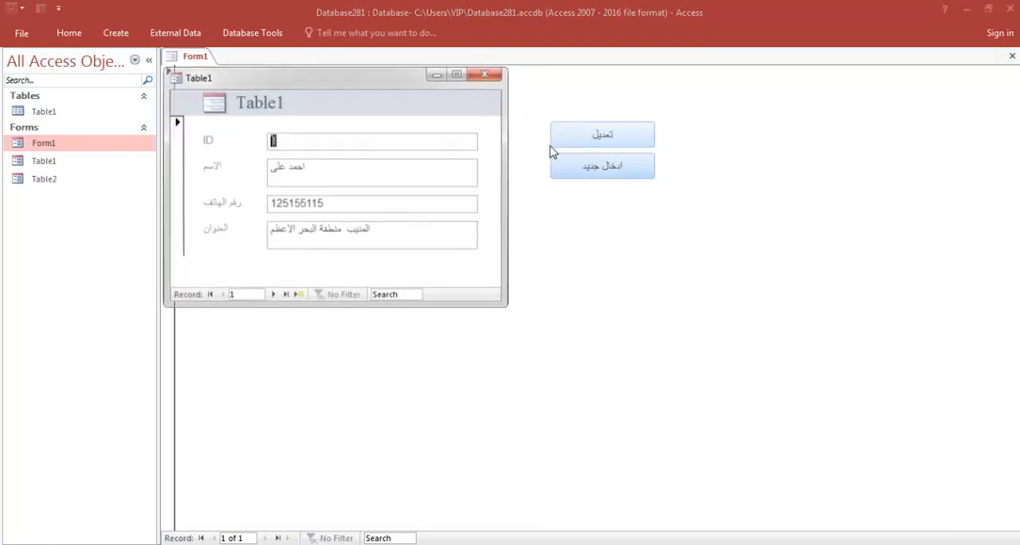
left_click(297, 296)
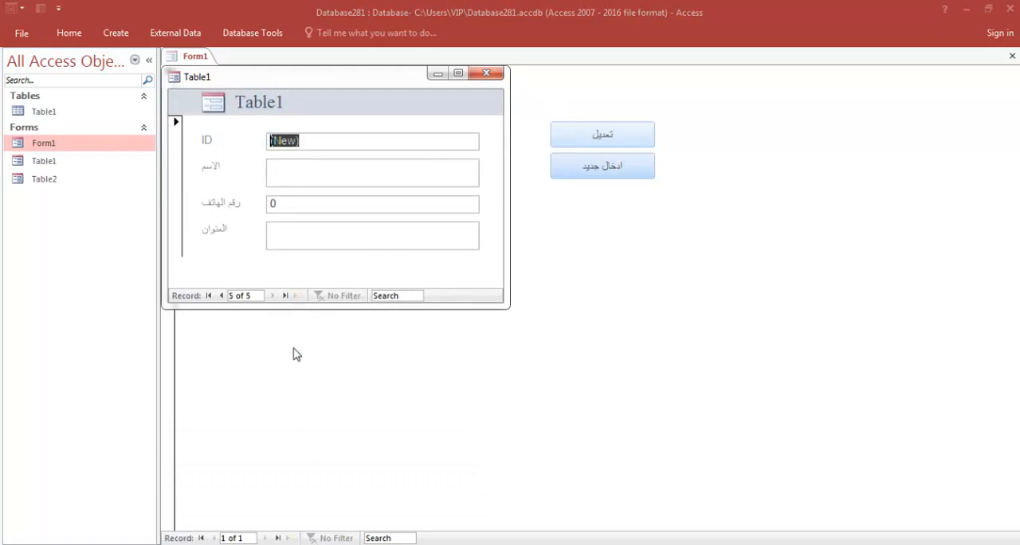
left_click(486, 73)
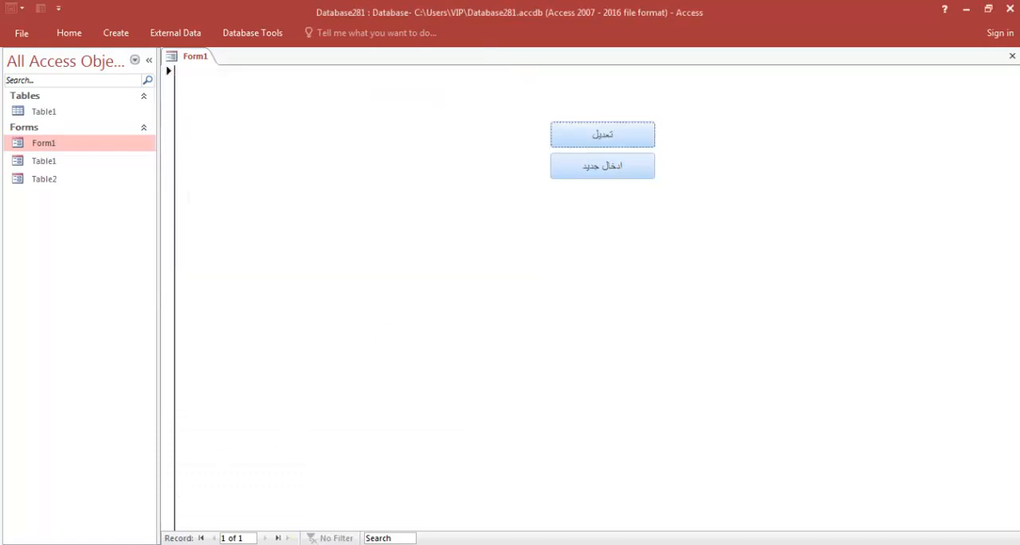